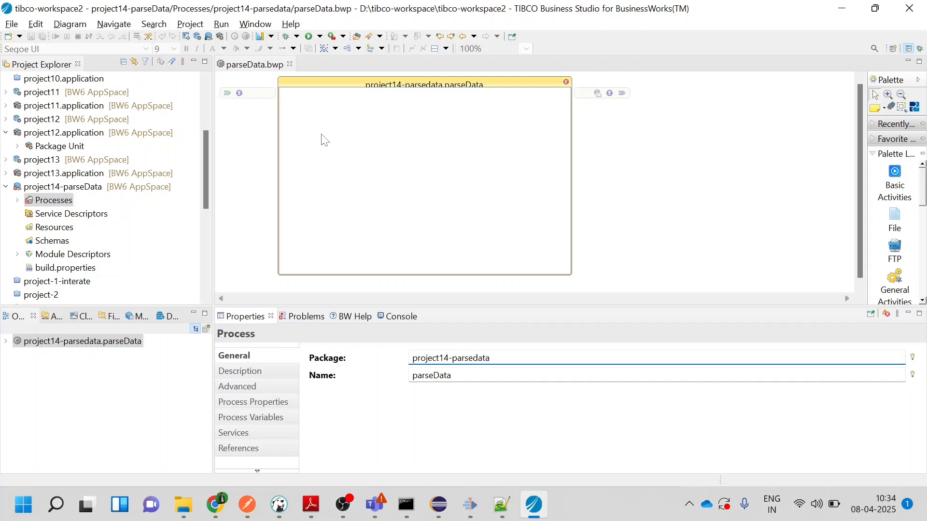
Add a Timer activity to the parseData process and connect it to a new Parse Data activity
right_click(323, 140)
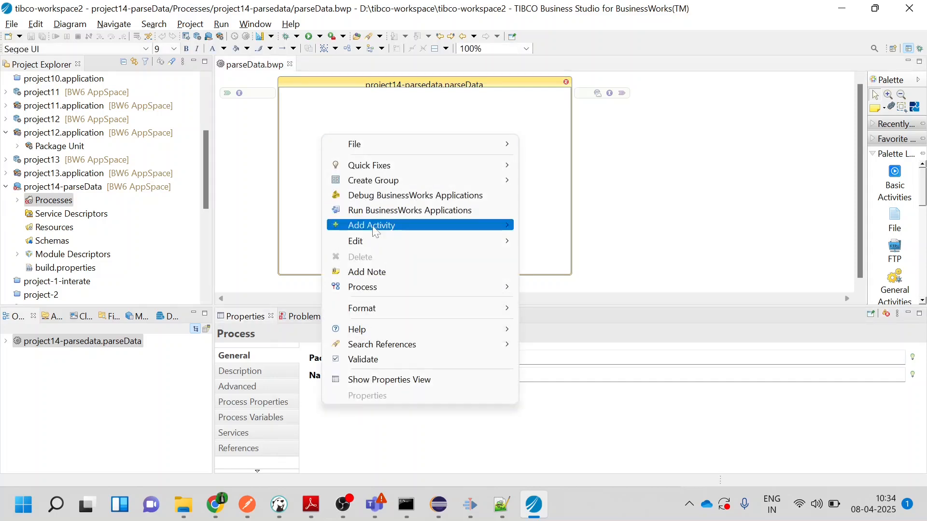
mouse_move(377, 231)
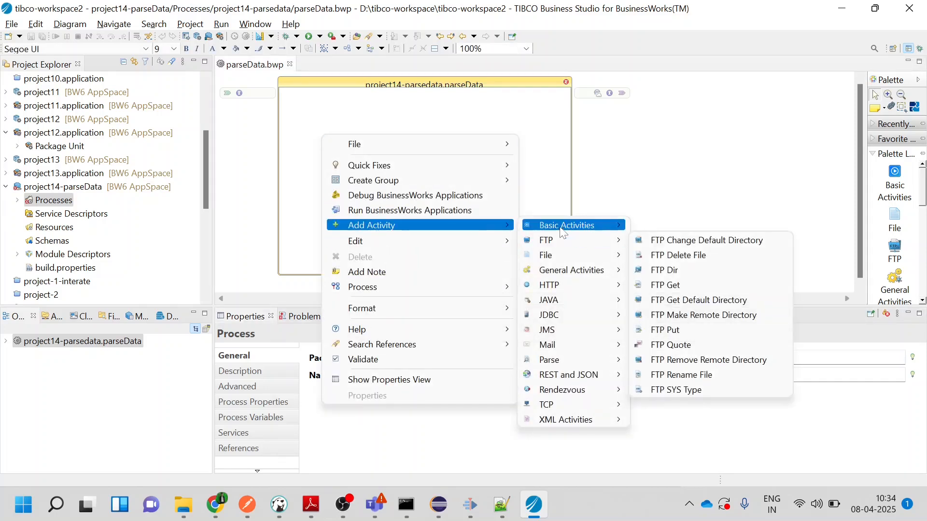
mouse_move(589, 270)
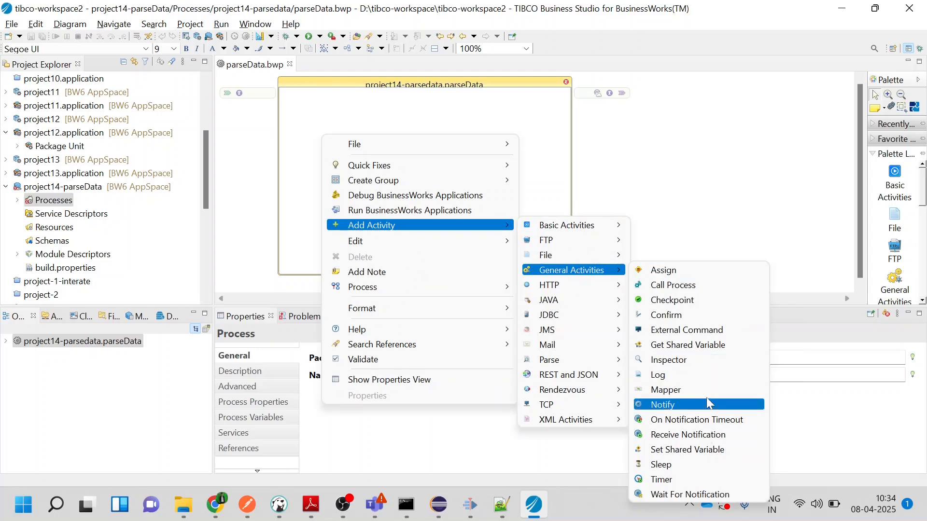
click(691, 480)
drag(338, 144, 397, 149)
mouse_move(430, 303)
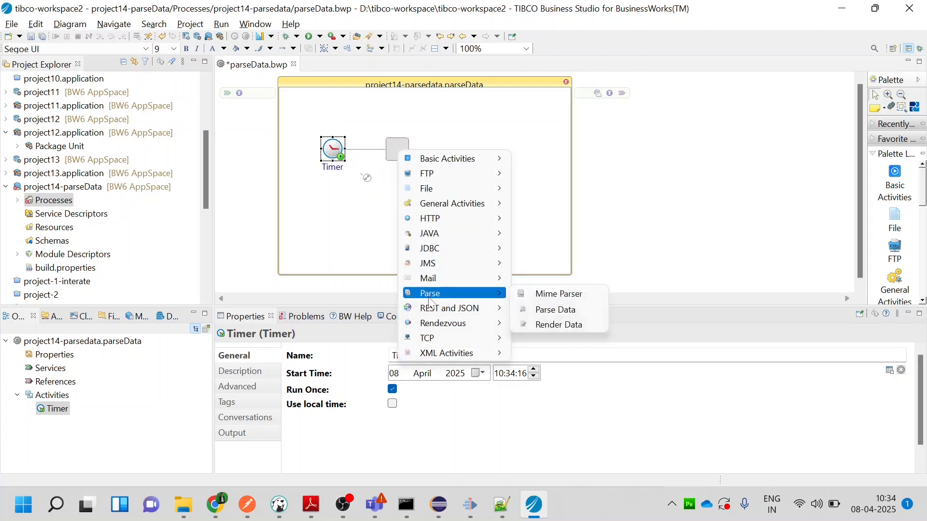
click(539, 311)
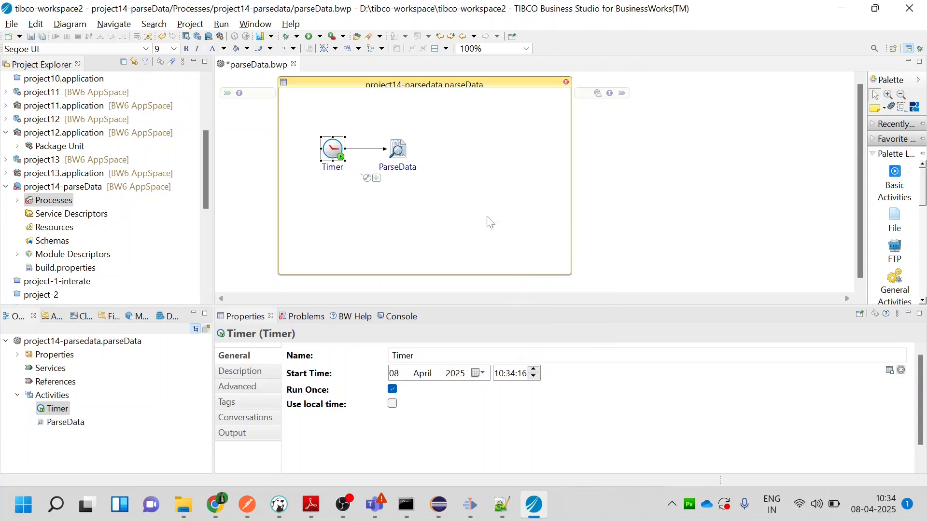
Add a Log activity to the process, connected after the ParseData activity
click(398, 154)
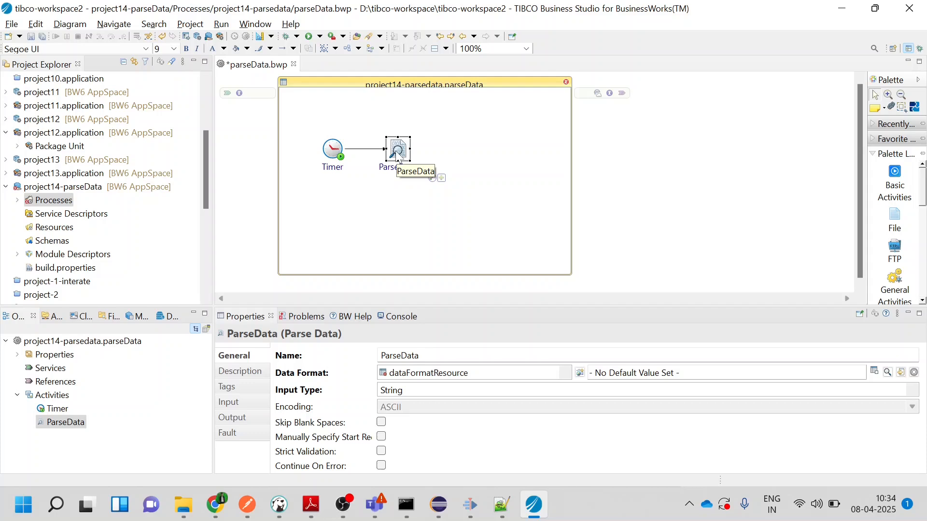
drag(439, 185, 481, 155)
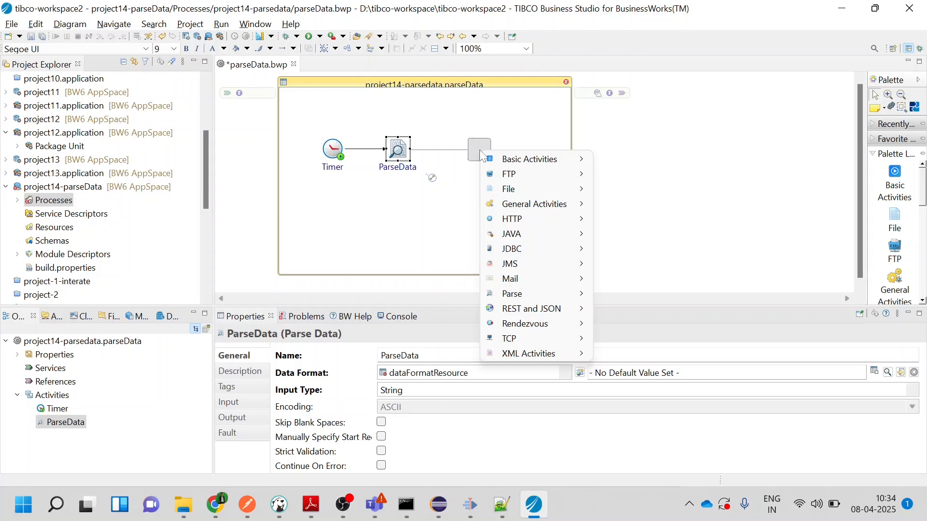
mouse_move(565, 204)
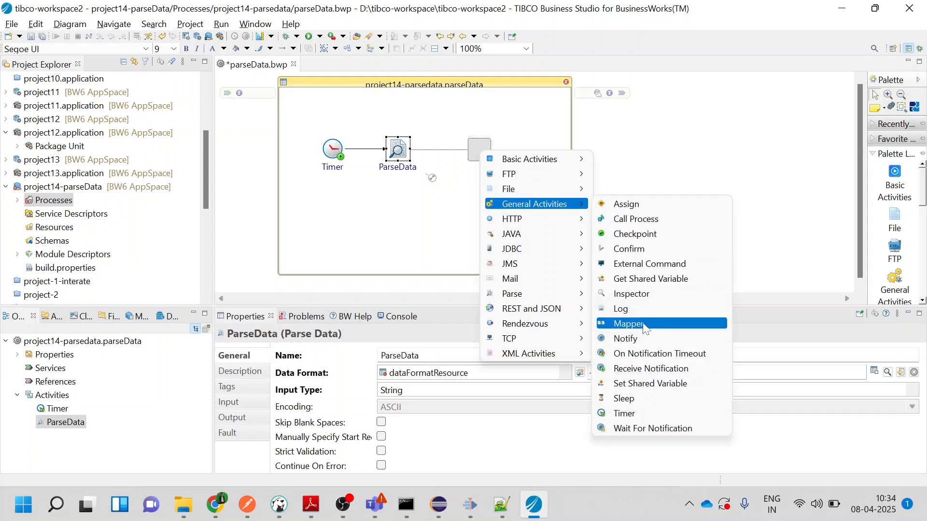
click(635, 308)
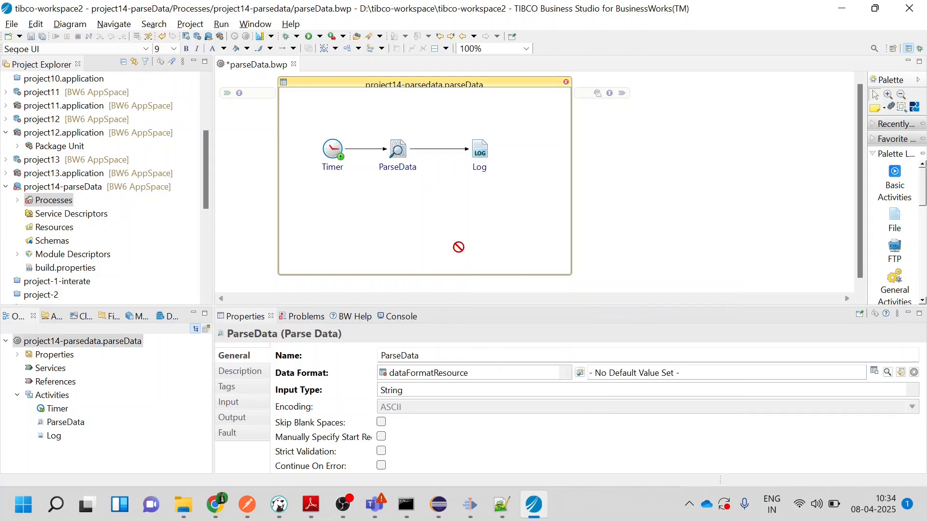
Create a shared data format resource for the ParseData activity, keeping the suggested resource name
click(399, 153)
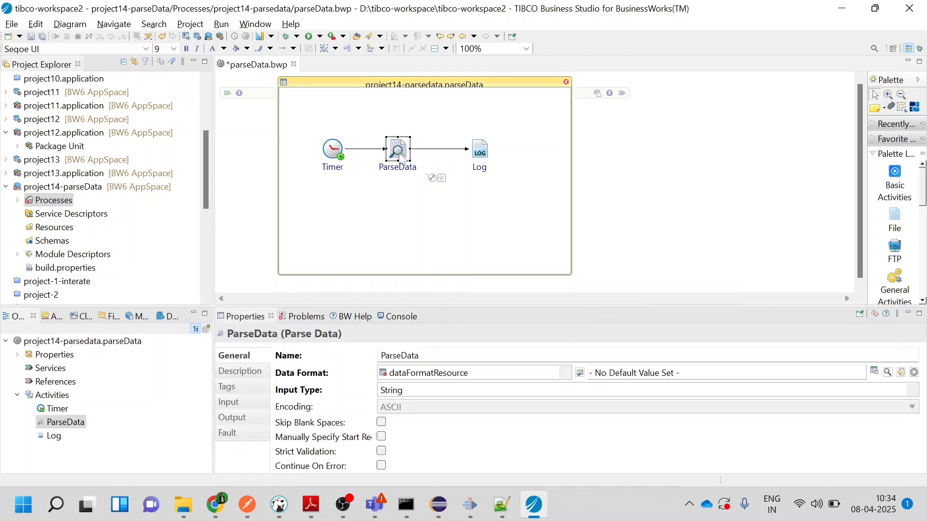
click(249, 318)
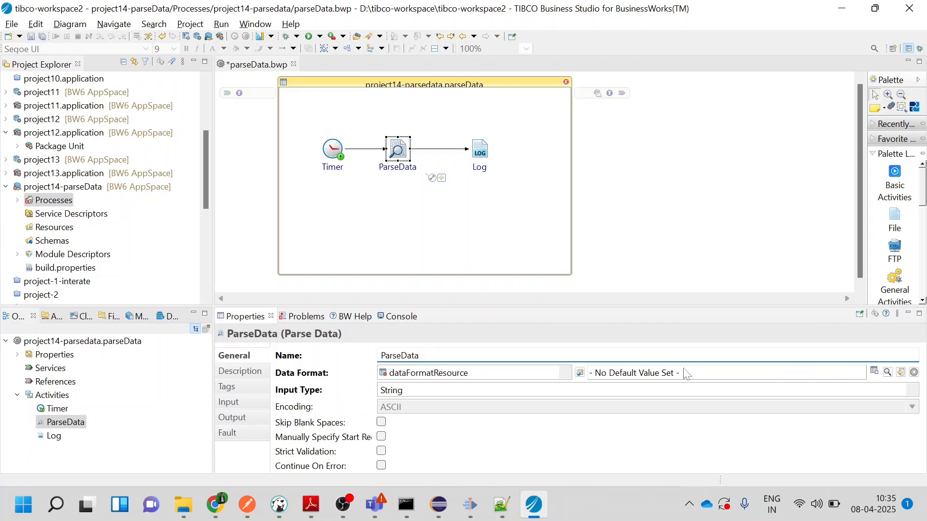
click(887, 373)
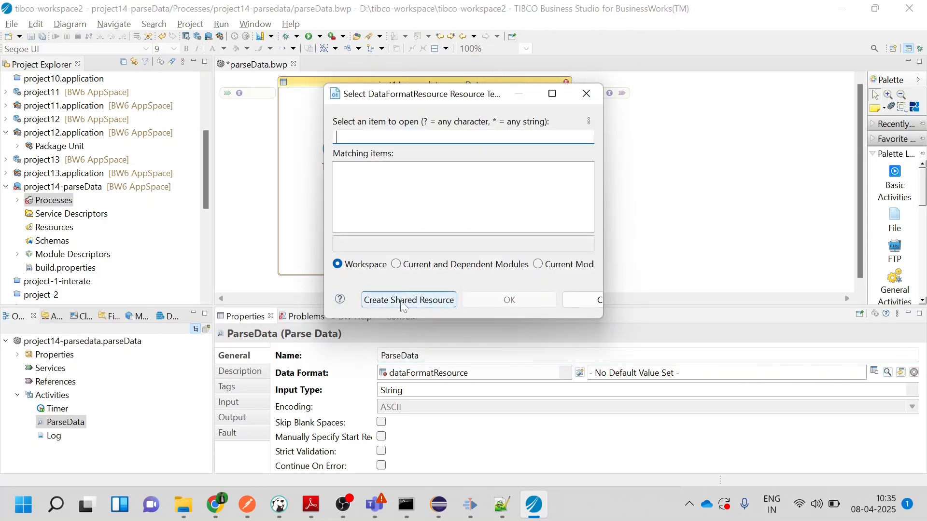
click(403, 303)
click(533, 256)
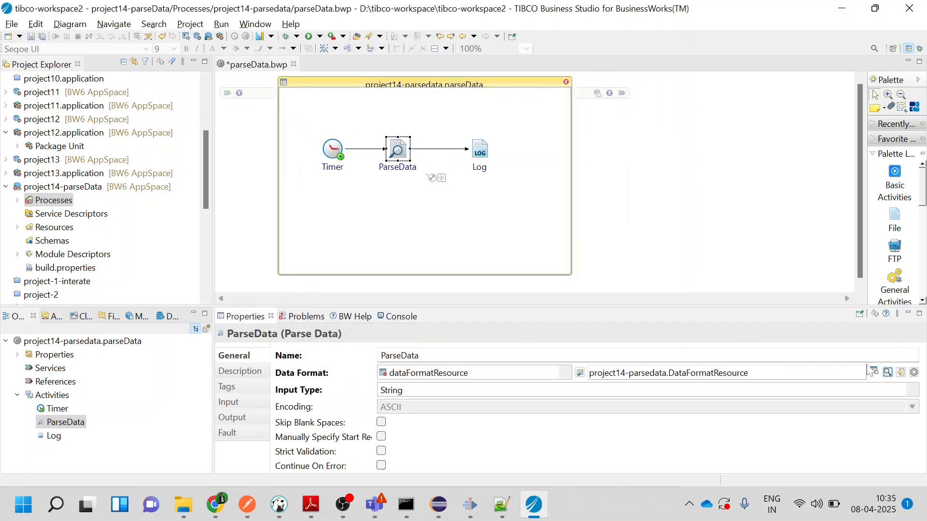
Open the ParseData activity's data format resource and set its line separator to Carriage Return/Line Feed (windows)
click(901, 373)
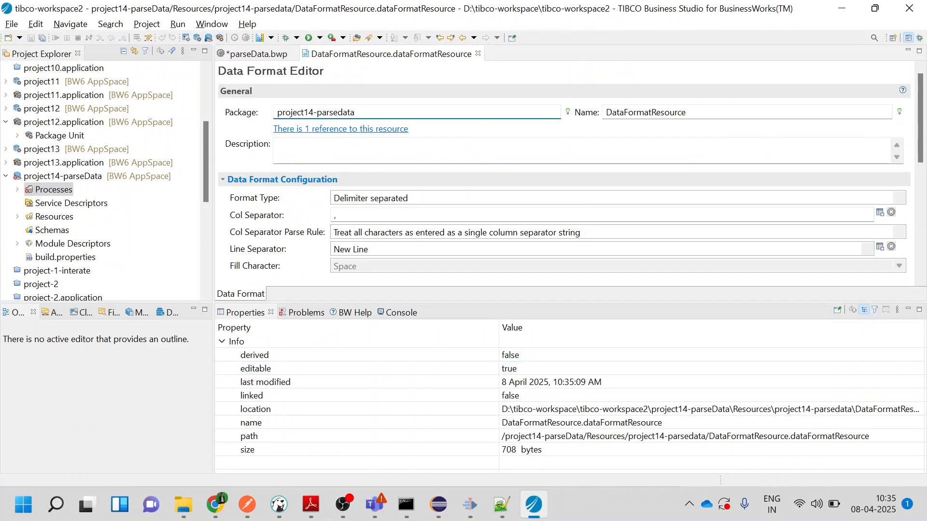
click(900, 232)
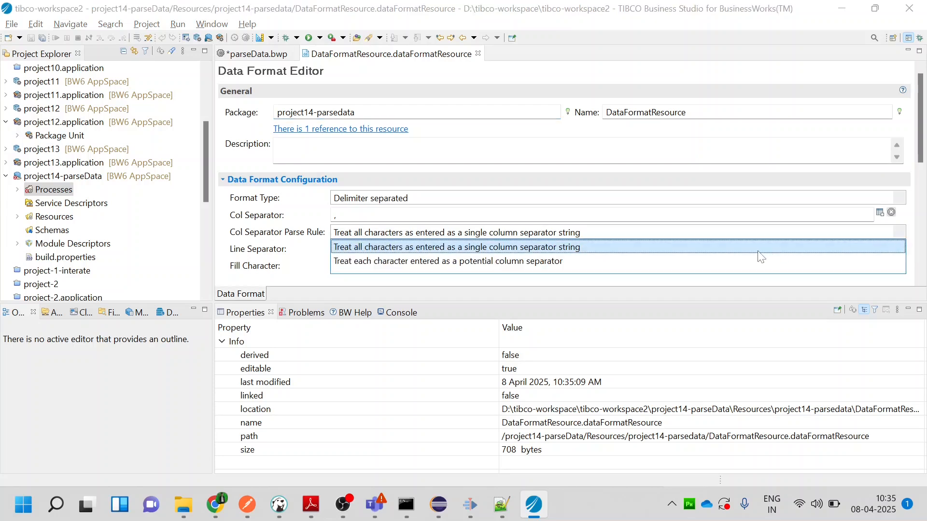
click(281, 229)
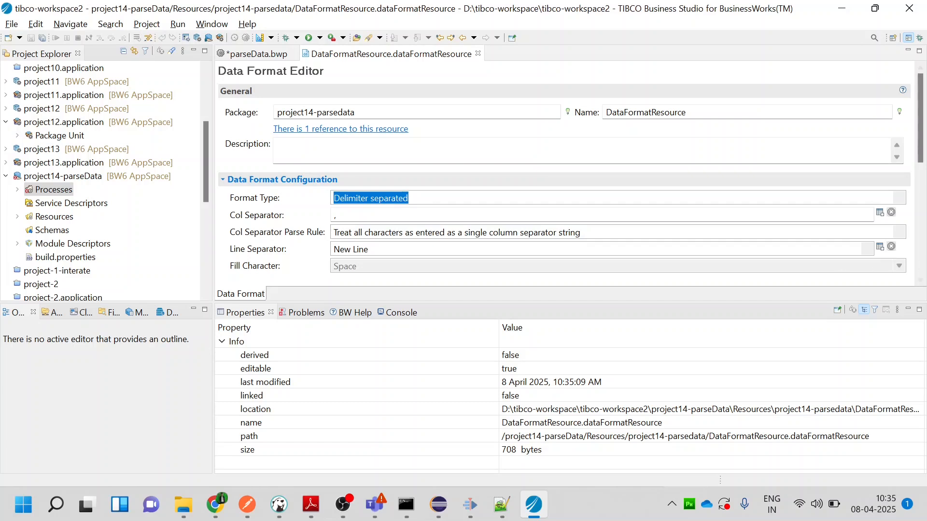
click(873, 251)
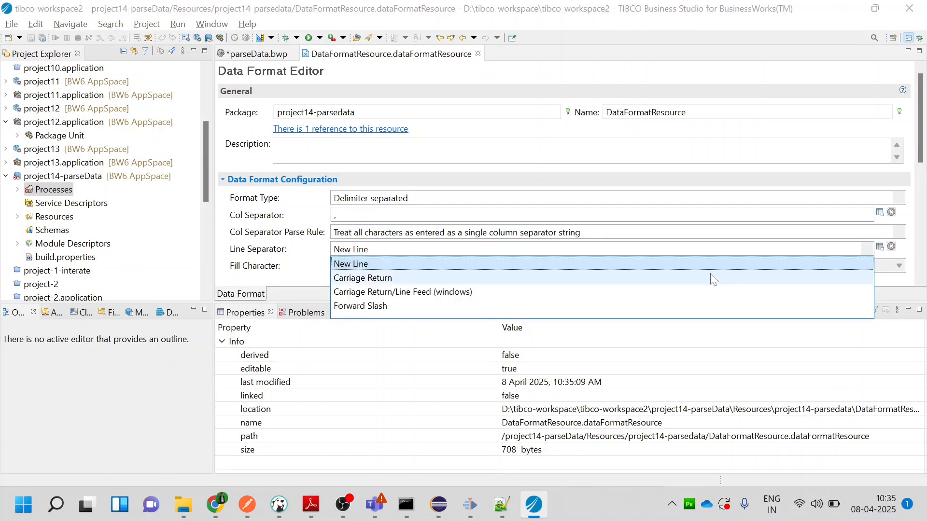
click(454, 294)
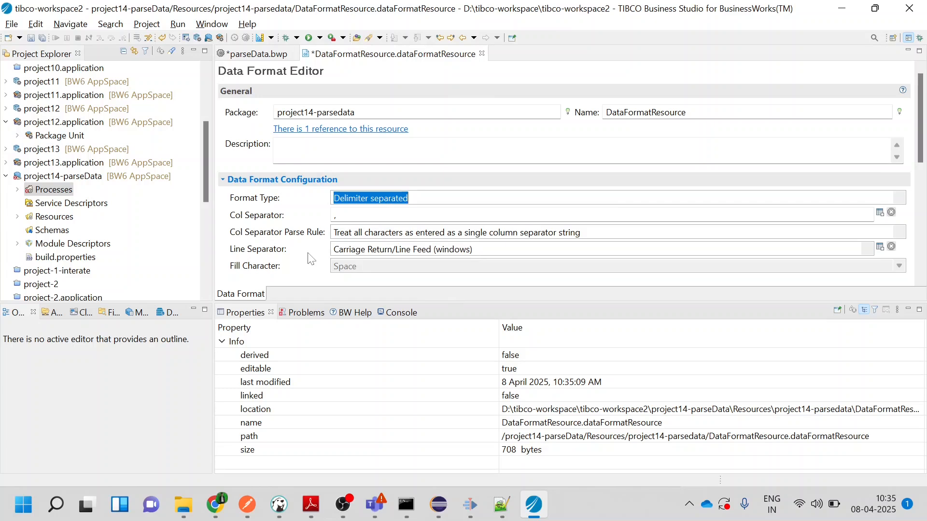
scroll(310, 260, down, 3)
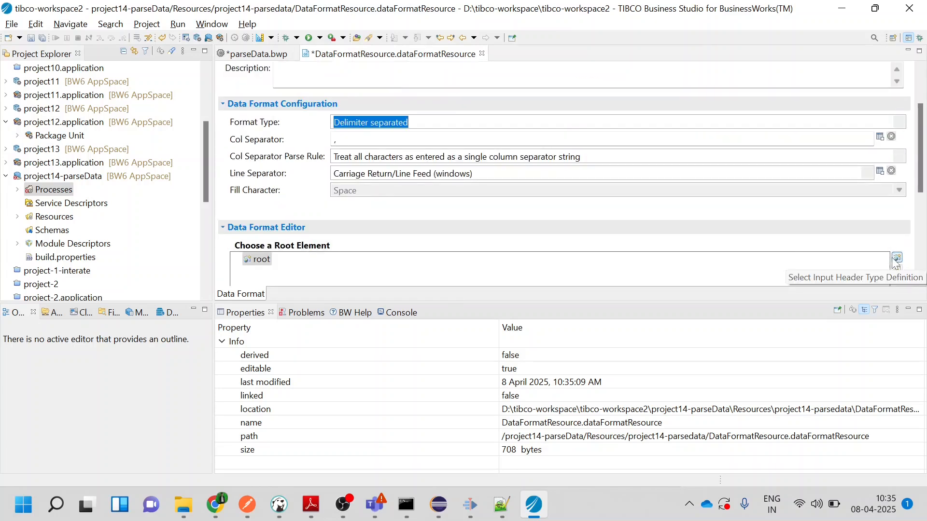
Create an XML schema file named parseDataSample1.xsd in the Schemas folder of project14-parseData
click(48, 231)
right_click(48, 231)
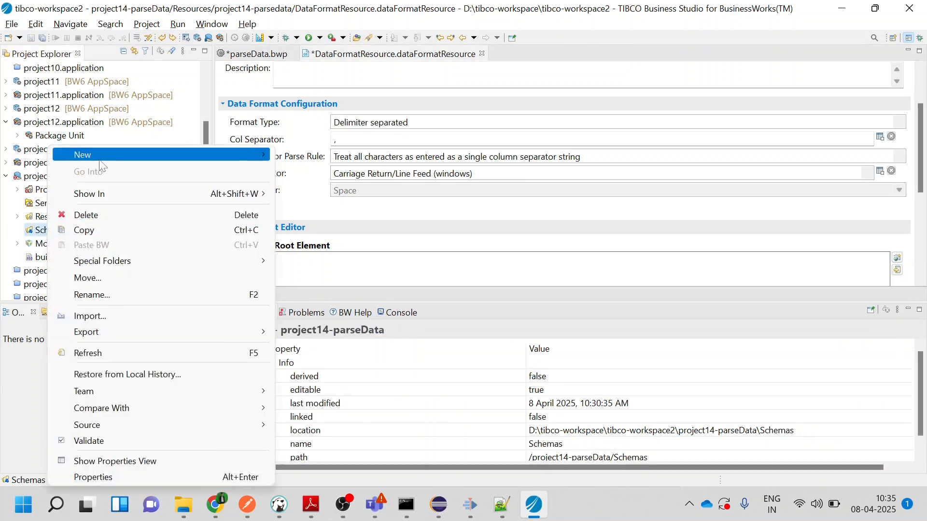
mouse_move(100, 164)
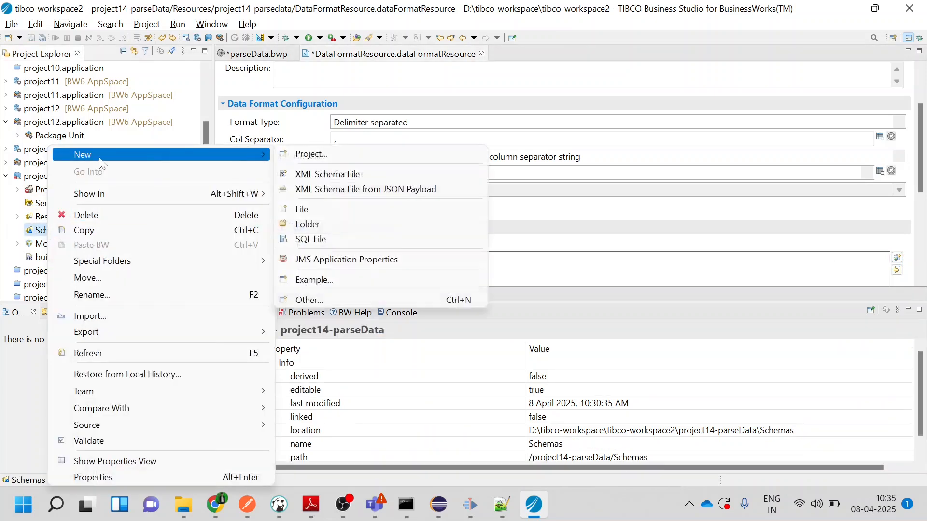
click(309, 175)
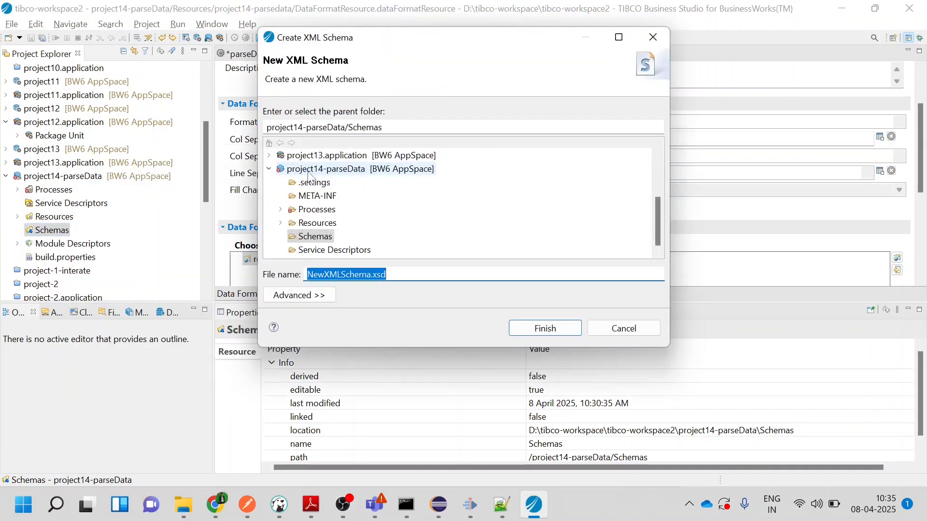
key(Home)
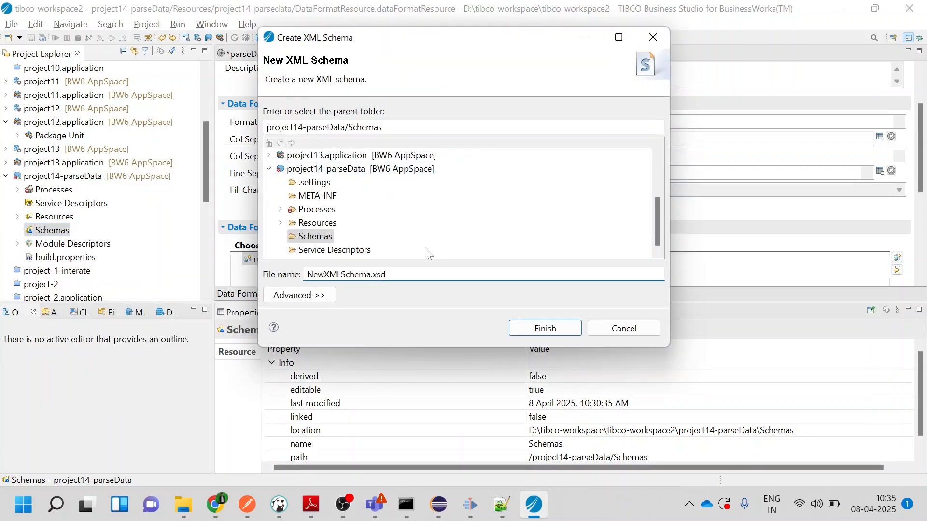
key(BackSpace)
key(BackSpace)
key(BackSpace)
key(BackSpace)
key(BackSpace)
key(BackSpace)
key(BackSpace)
key(BackSpace)
key(BackSpace)
key(BackSpace)
key(BackSpace)
text(parseDataSample1)
key(Return)
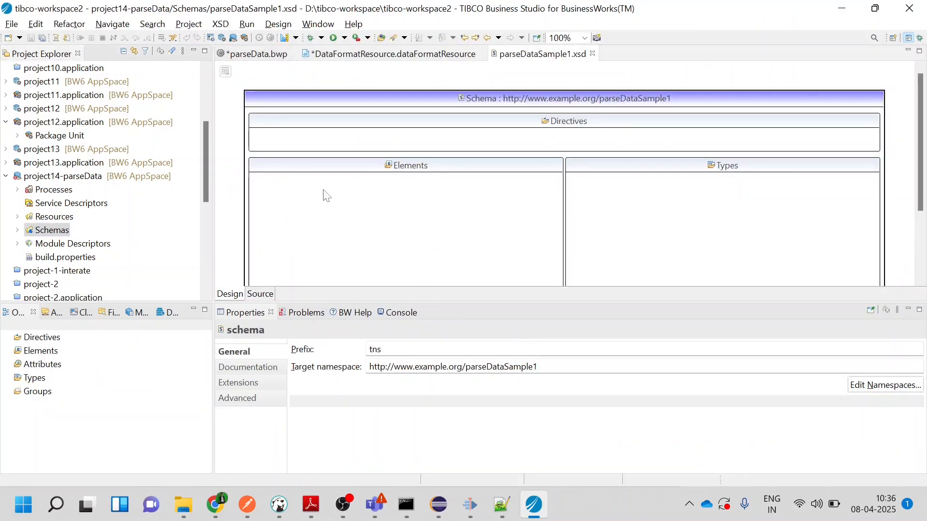
Add a global element named parseDataSample1 to the new schema
right_click(324, 193)
click(345, 198)
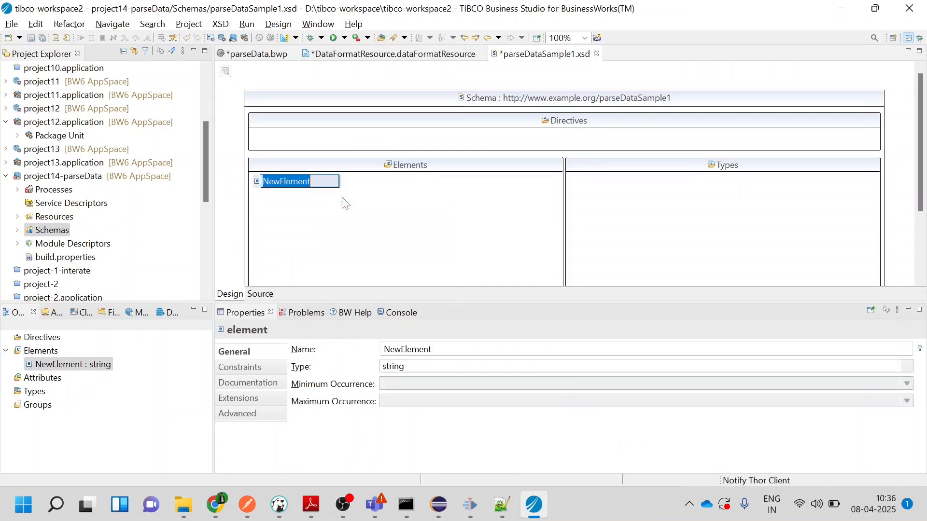
text(parseDataSample1)
click(346, 203)
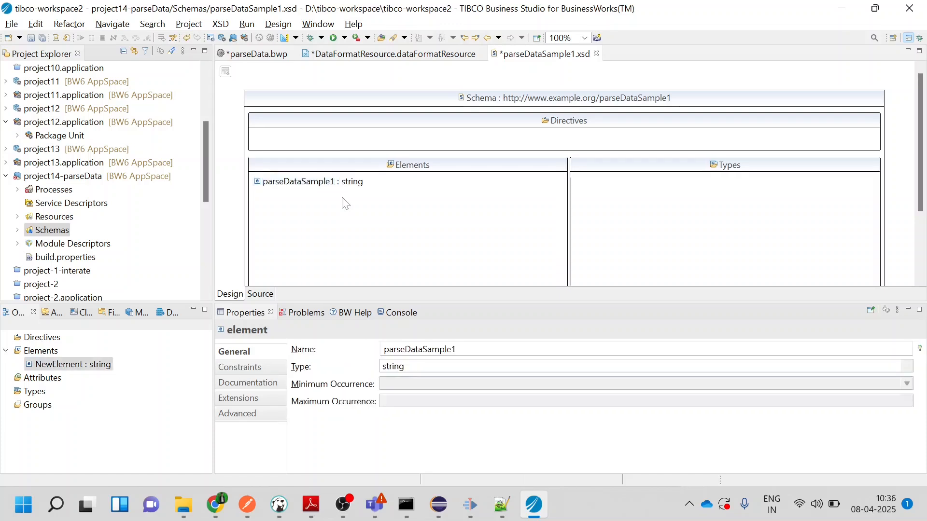
Assign the parseDataSample1 element a new complex type, also named parseDataSample1
click(357, 187)
right_click(358, 187)
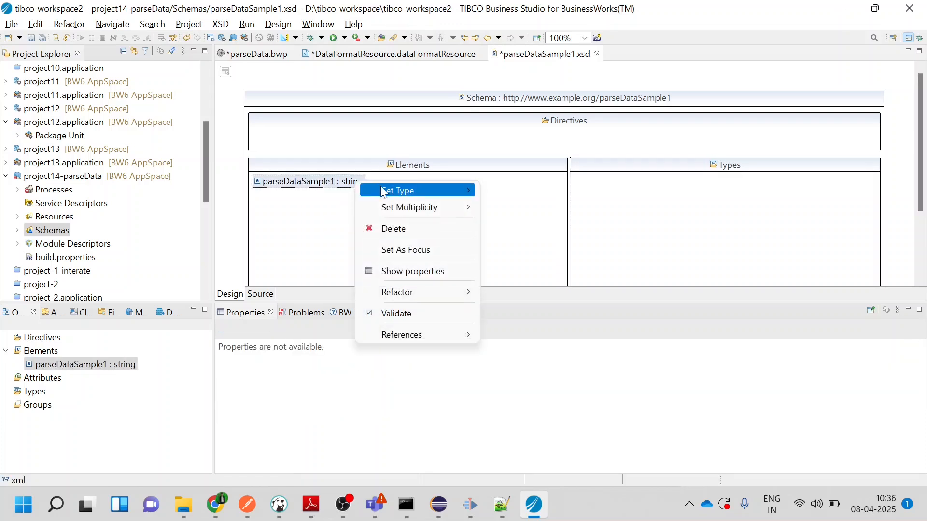
mouse_move(400, 191)
click(544, 193)
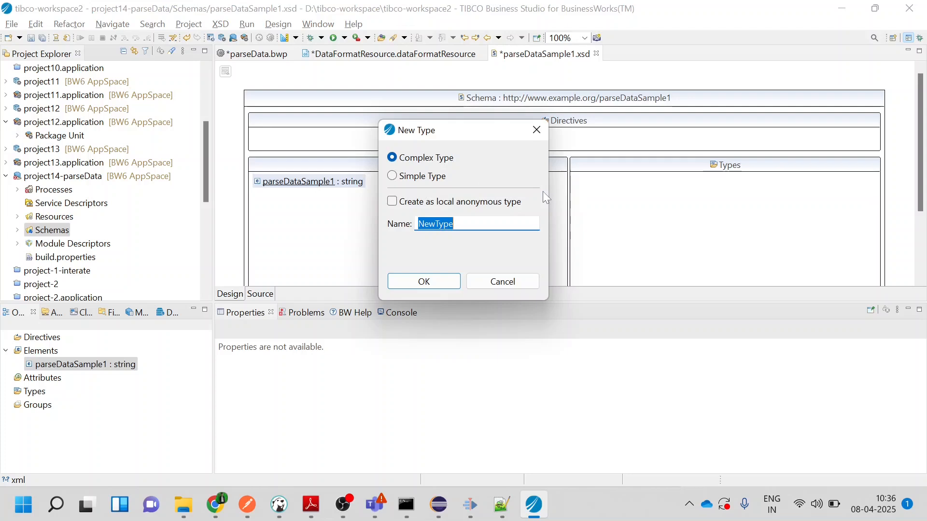
text(par)
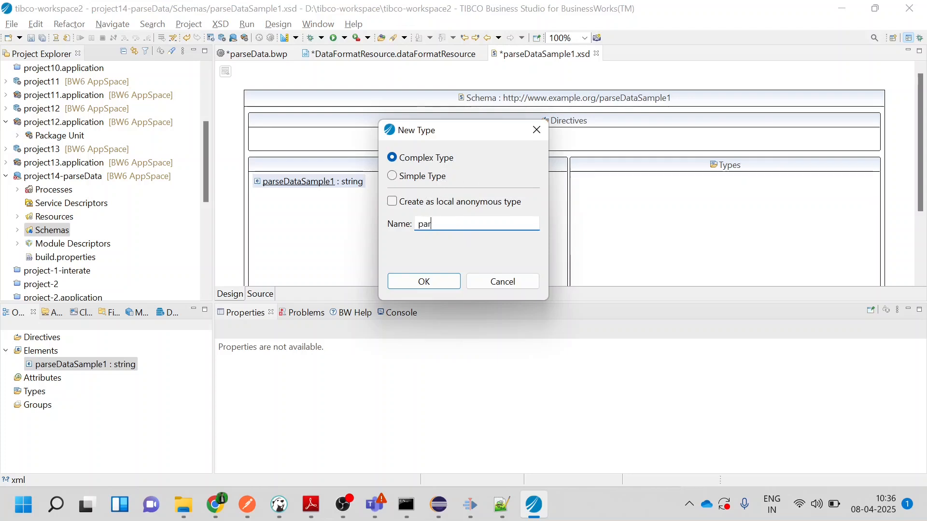
text(seDataSample1)
click(434, 279)
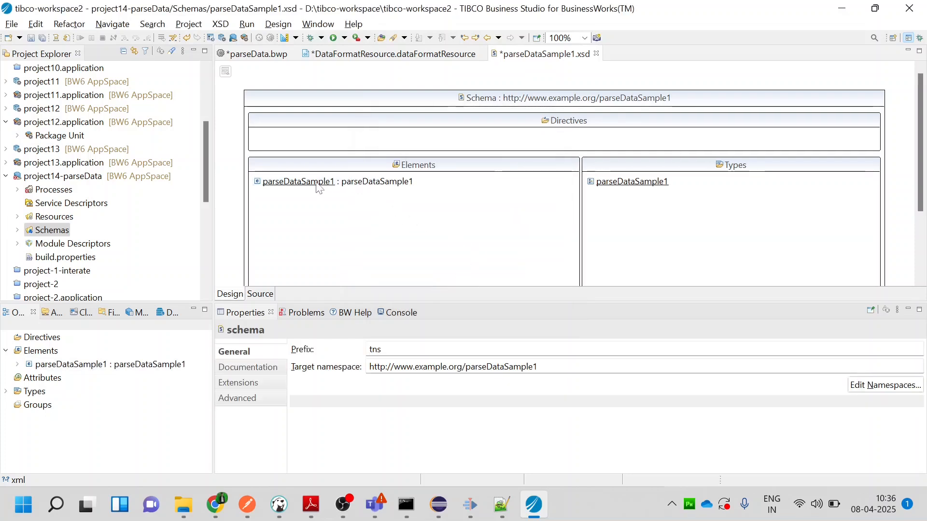
Open the parseDataSample1 element's structure and add a string element called Name to its complex type
double_click(316, 184)
click(406, 99)
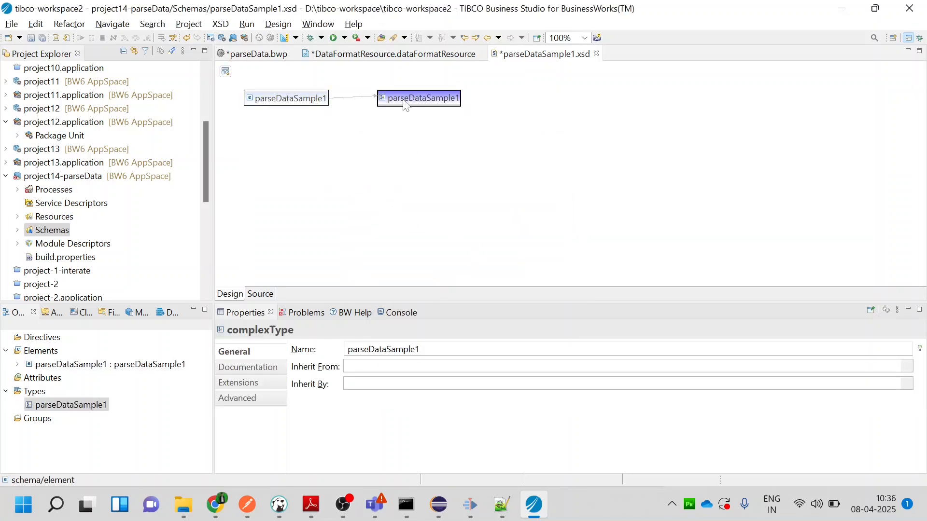
right_click(406, 103)
click(430, 108)
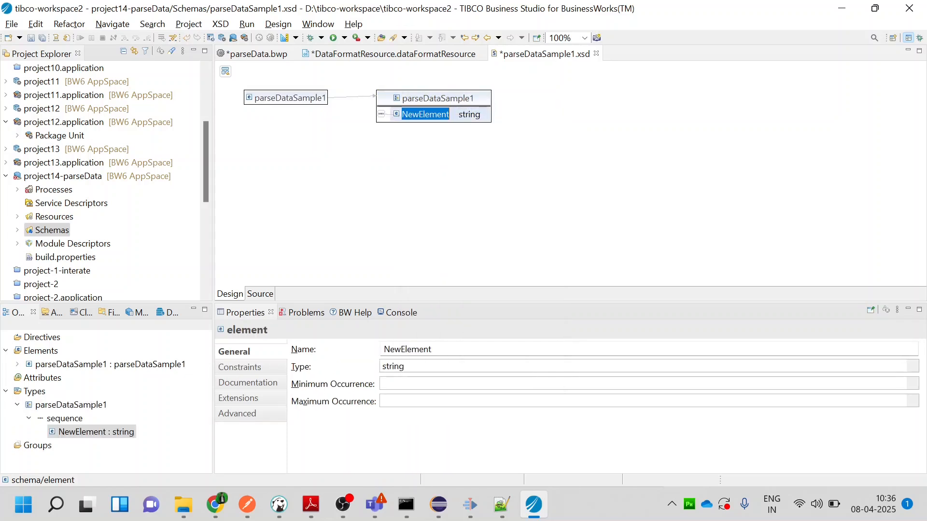
text(Nam)
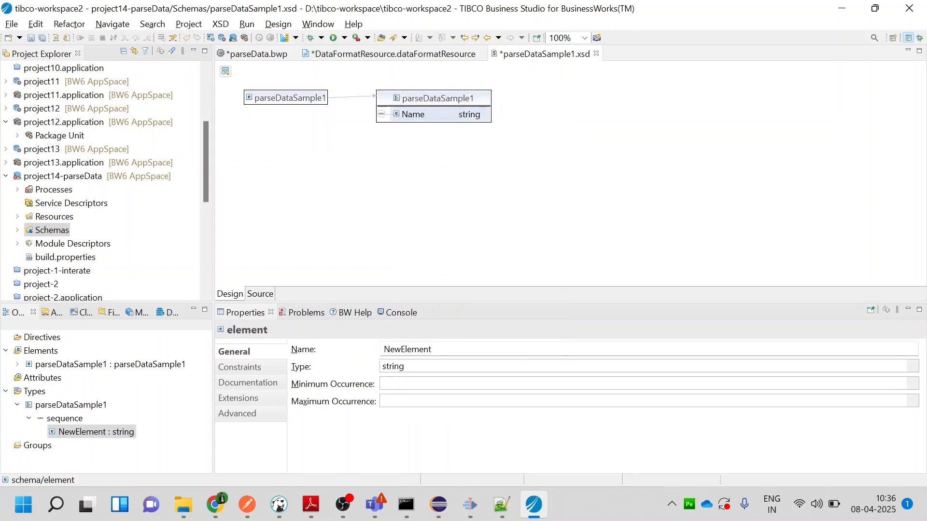
text(e)
key(Return)
Add a string element named Age after Name in the parseDataSample1 type, then save and close the schema
right_click(429, 119)
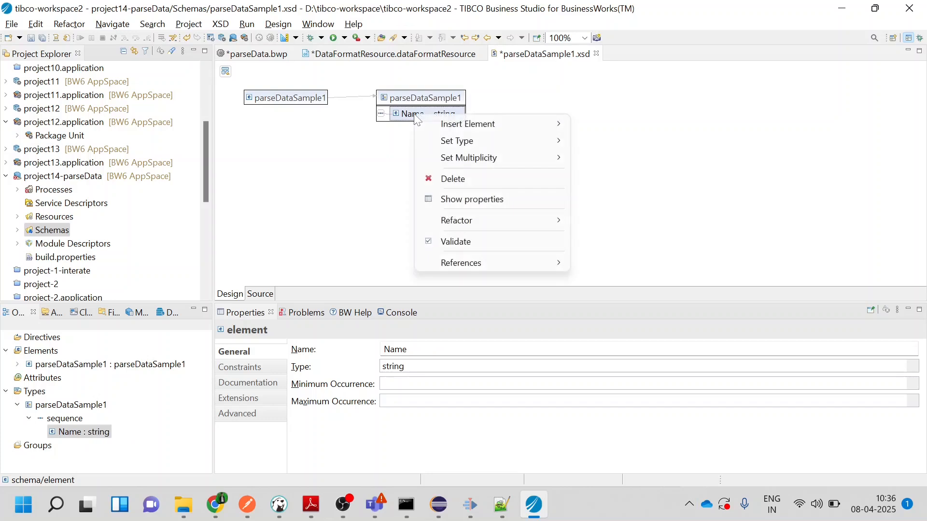
mouse_move(432, 123)
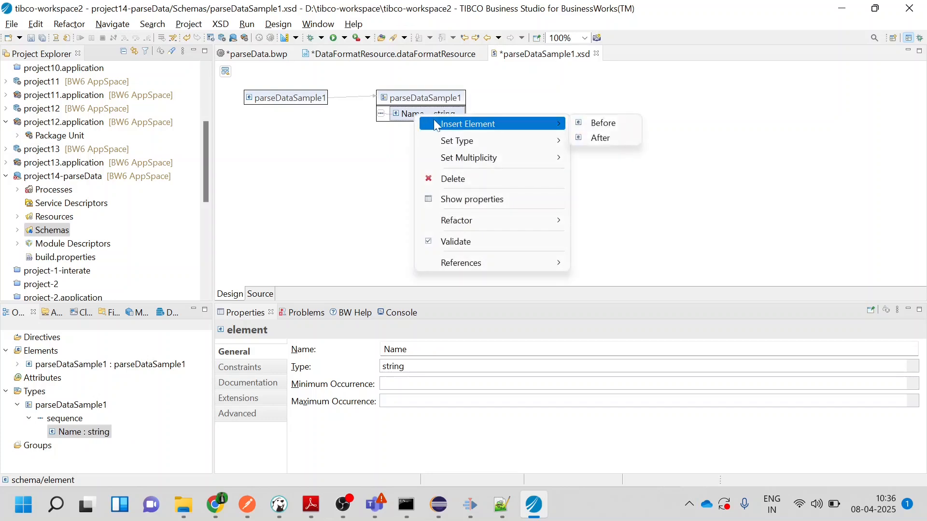
click(632, 141)
text(Age)
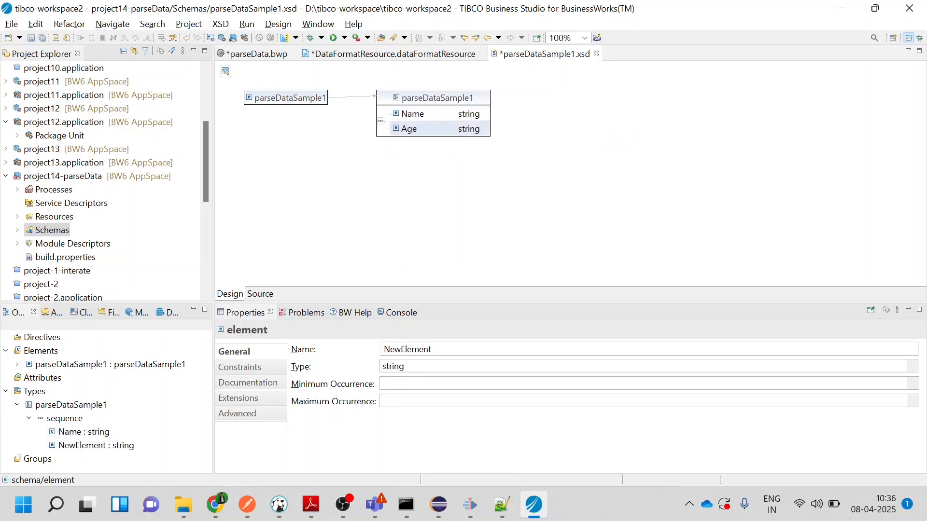
key(Return)
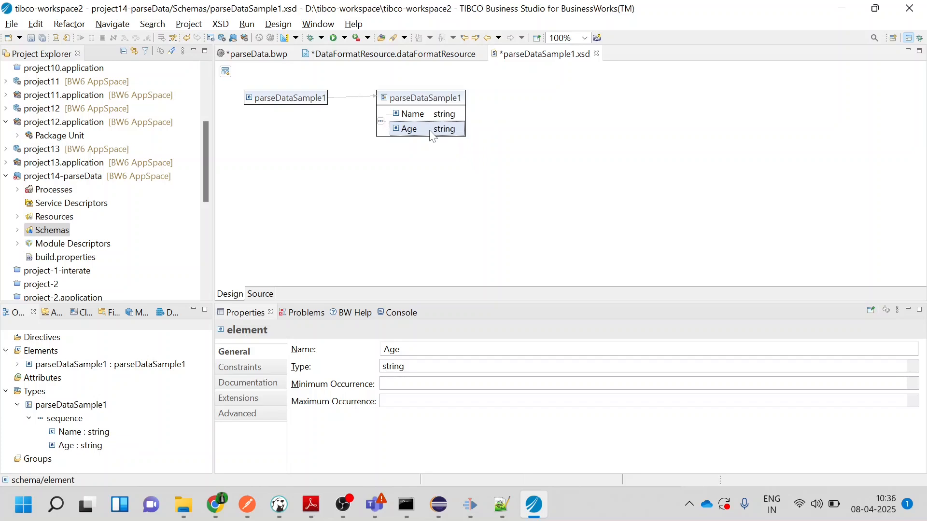
key(ctrl+s)
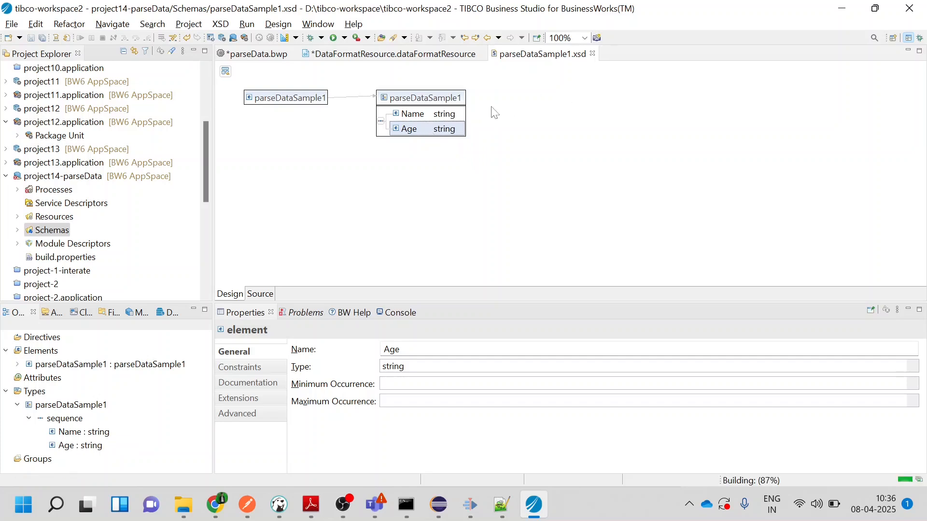
key(ctrl+w)
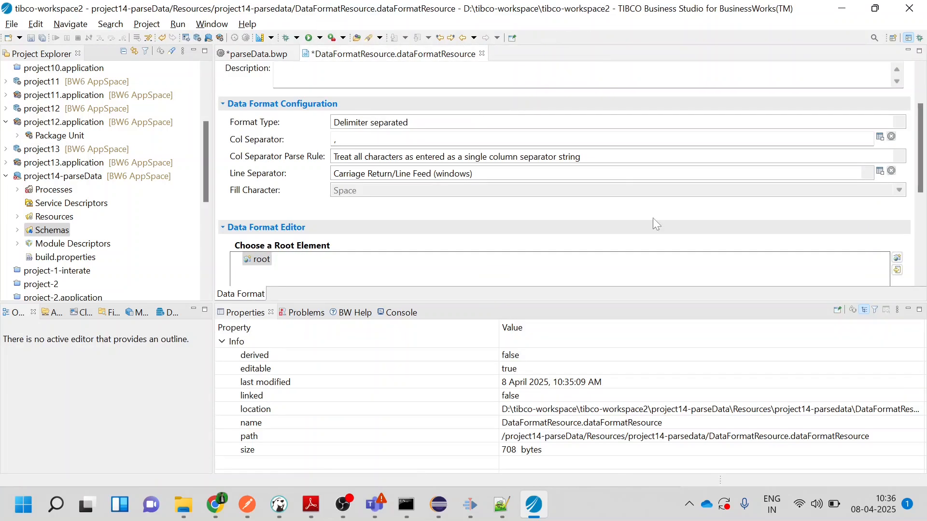
Choose the parseDataSample1 schema element as the data format's root element, then save everything and close the data format resource
click(899, 261)
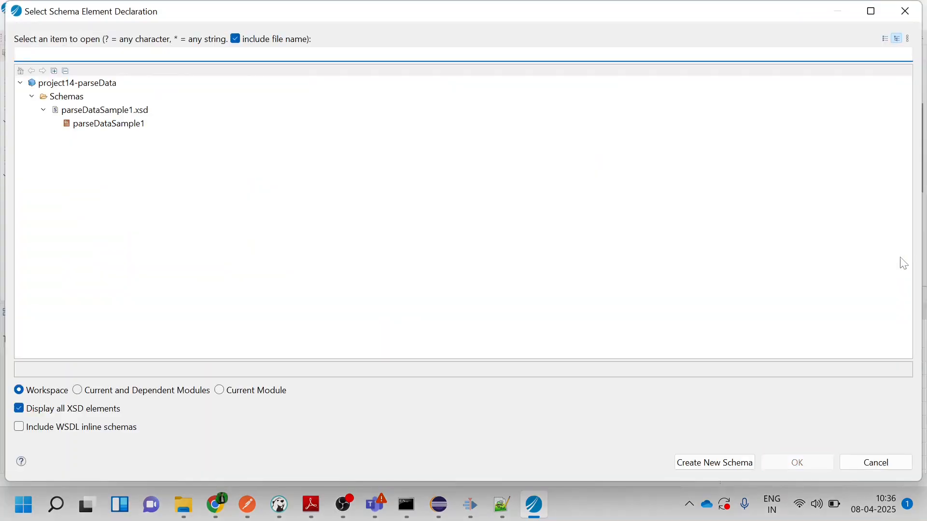
click(88, 126)
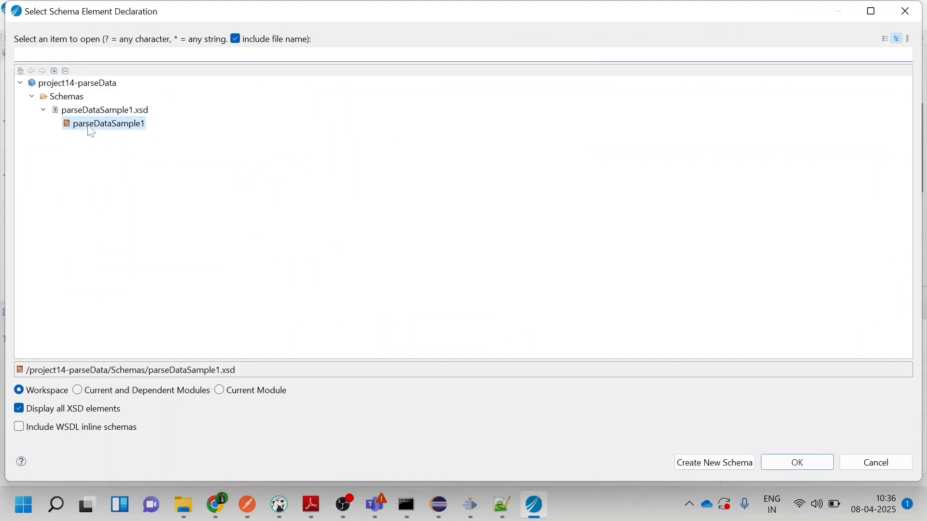
click(784, 460)
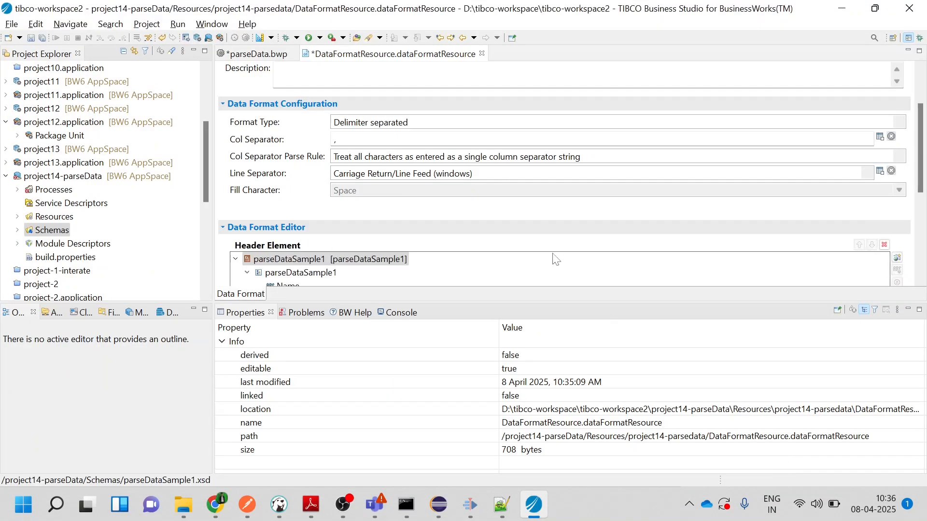
drag(558, 301, 558, 367)
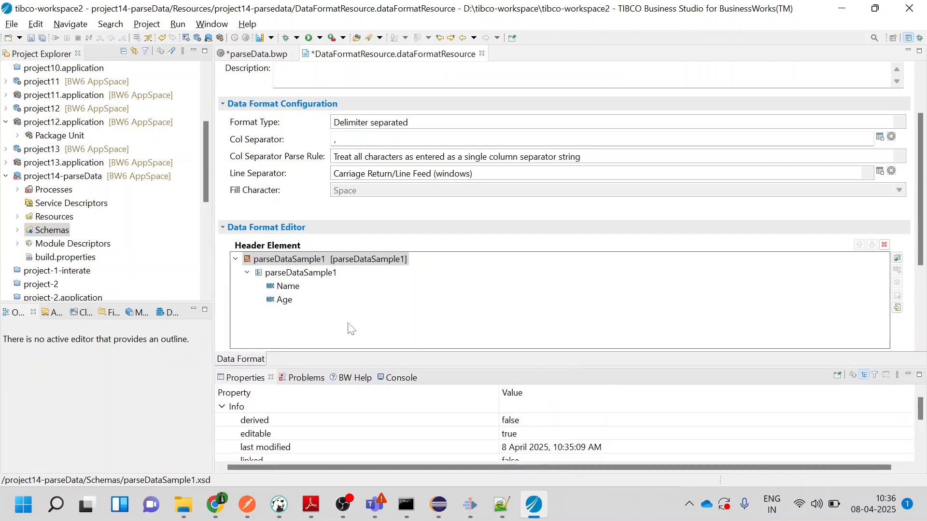
key(ctrl+shift+s)
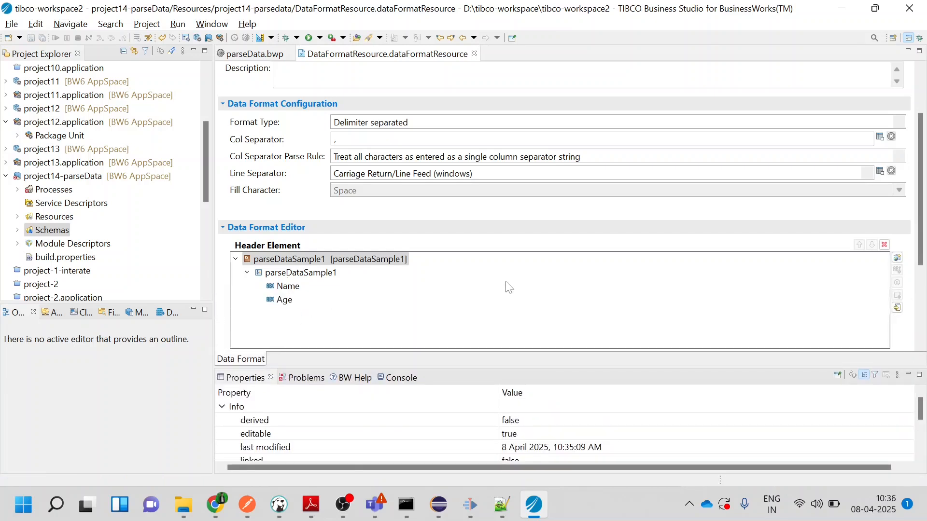
key(ctrl+w)
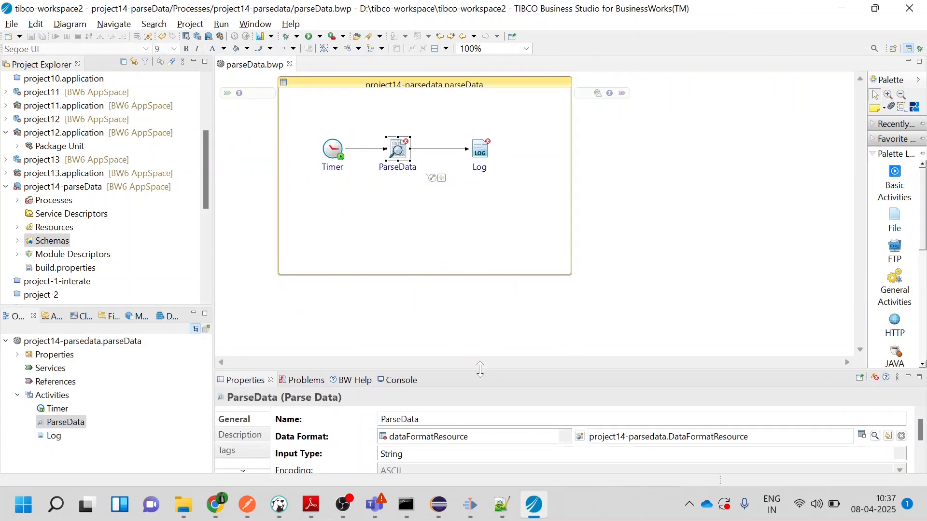
Set the ParseData activity's input type to File and save the process
drag(480, 369, 478, 221)
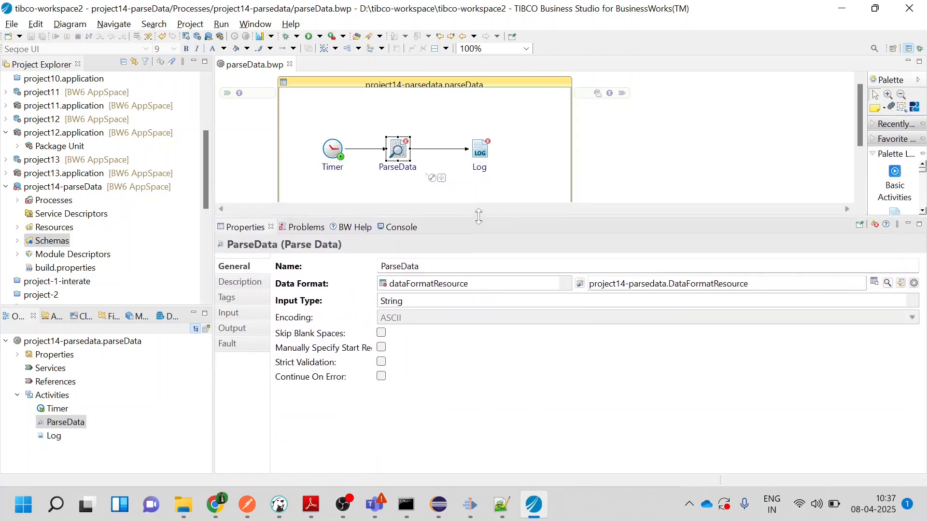
click(434, 300)
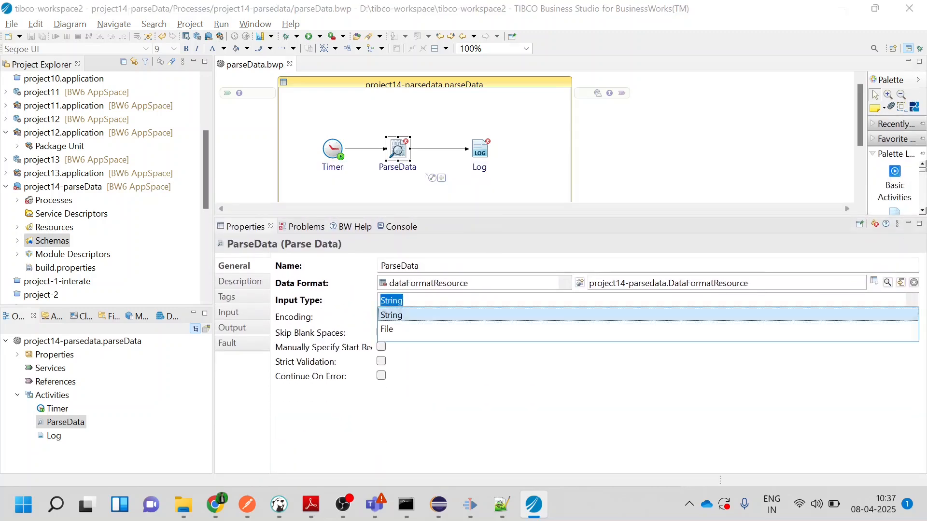
click(434, 332)
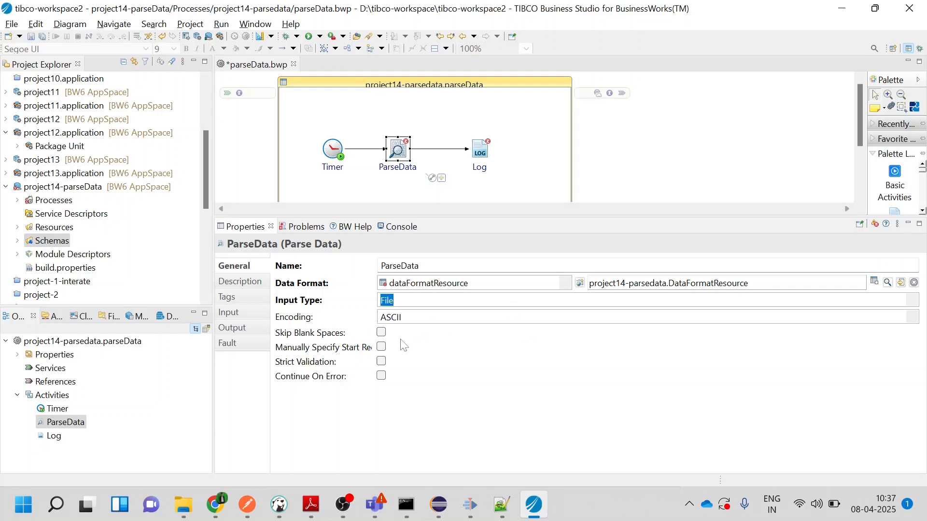
key(ctrl+s)
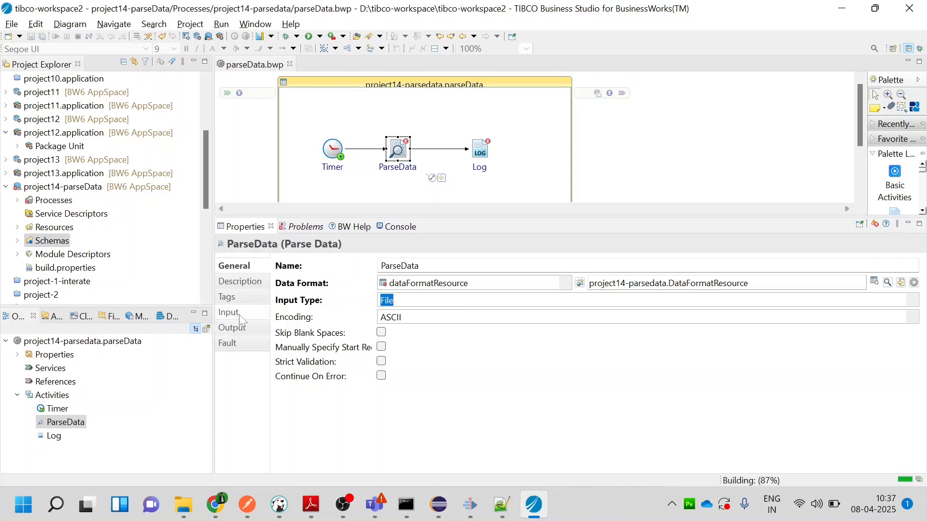
Set noOfRecords to "-1" in the ParseData input mapping and open the fileName expression for editing
click(238, 315)
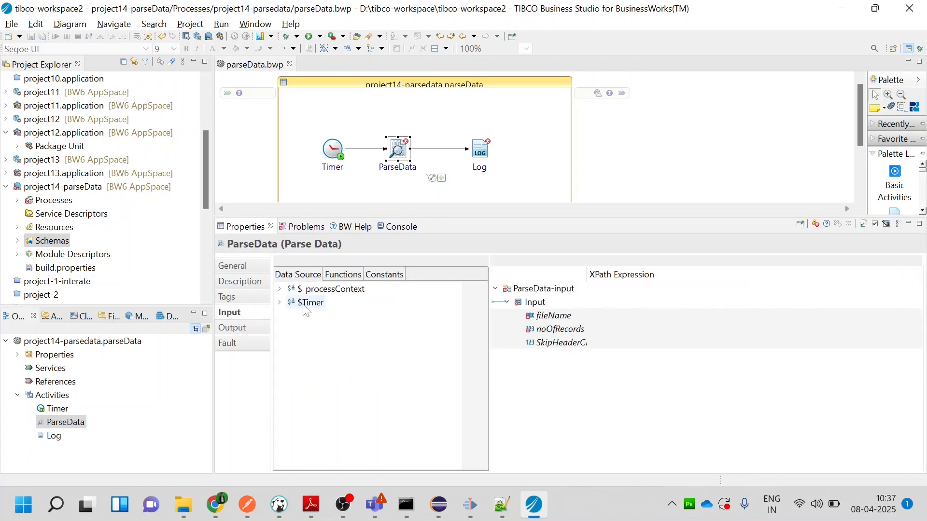
click(612, 317)
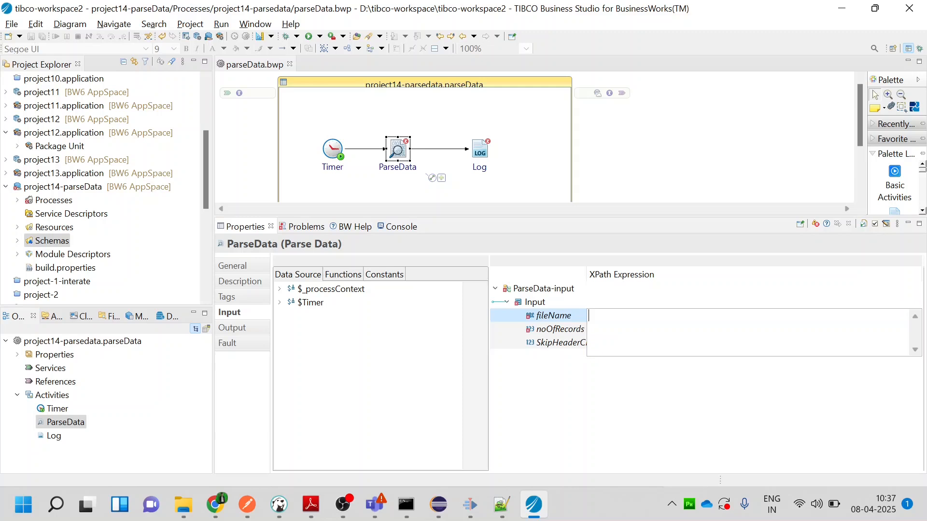
click(614, 327)
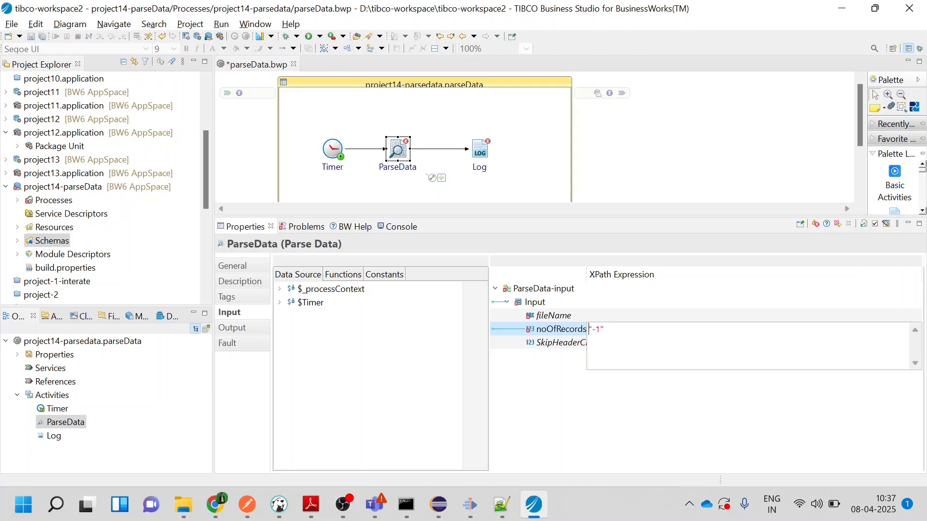
click(597, 313)
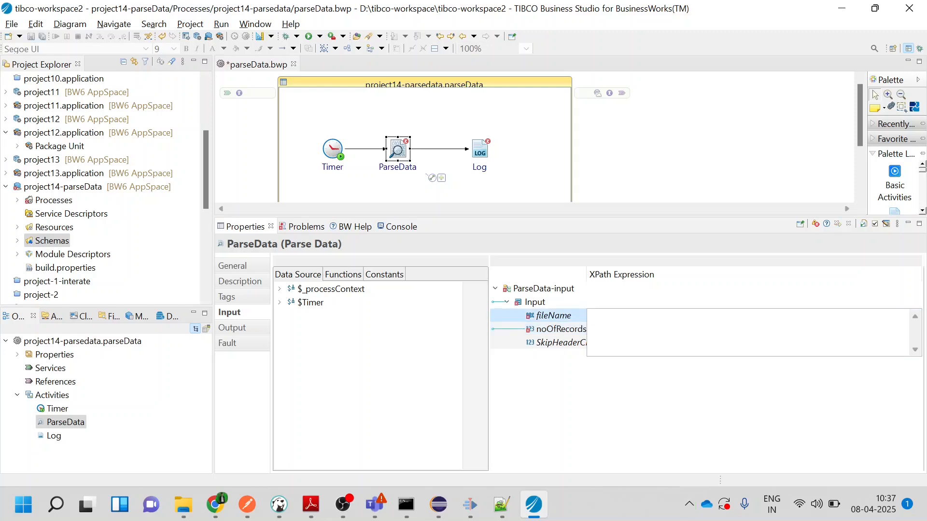
click(281, 302)
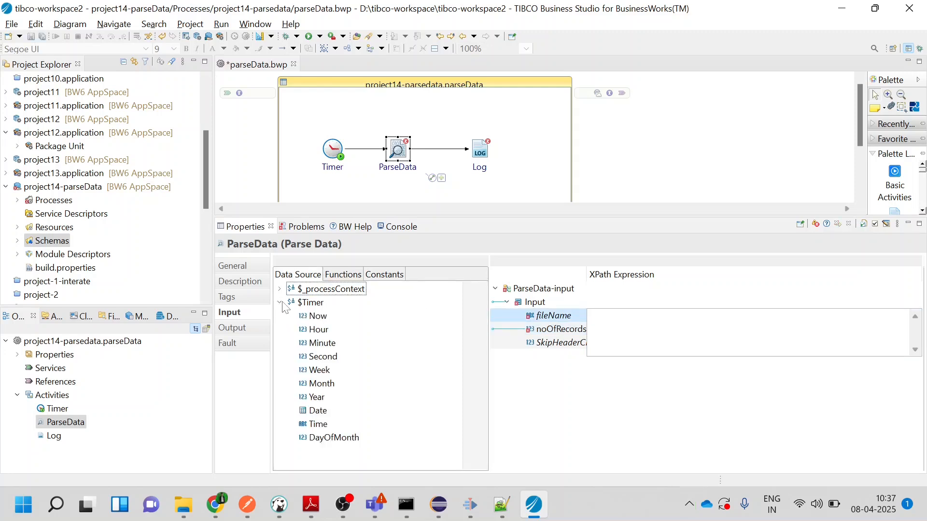
click(280, 303)
drag(291, 303, 318, 293)
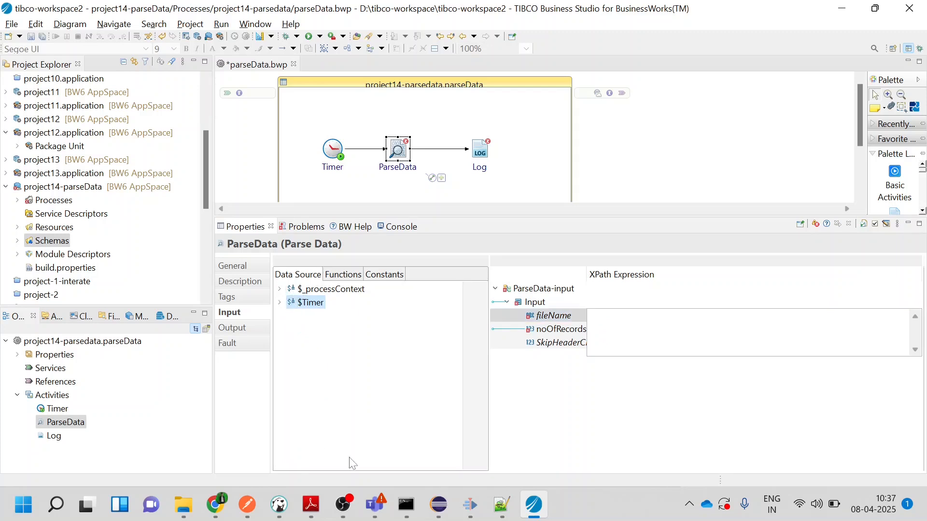
Open maxy.txt from the D:\TIBCO_FILES folder in Notepad++ and set the value after the comma in line 1 to 21
click(195, 515)
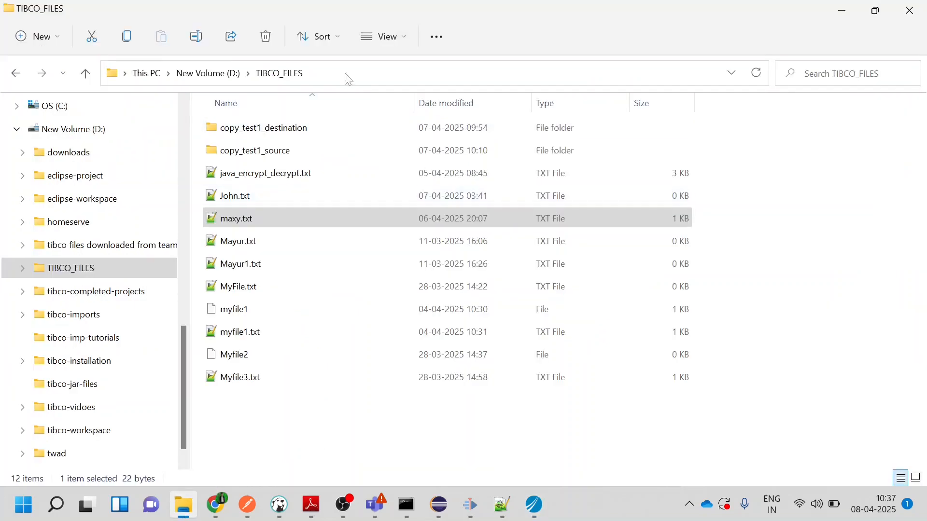
click(250, 223)
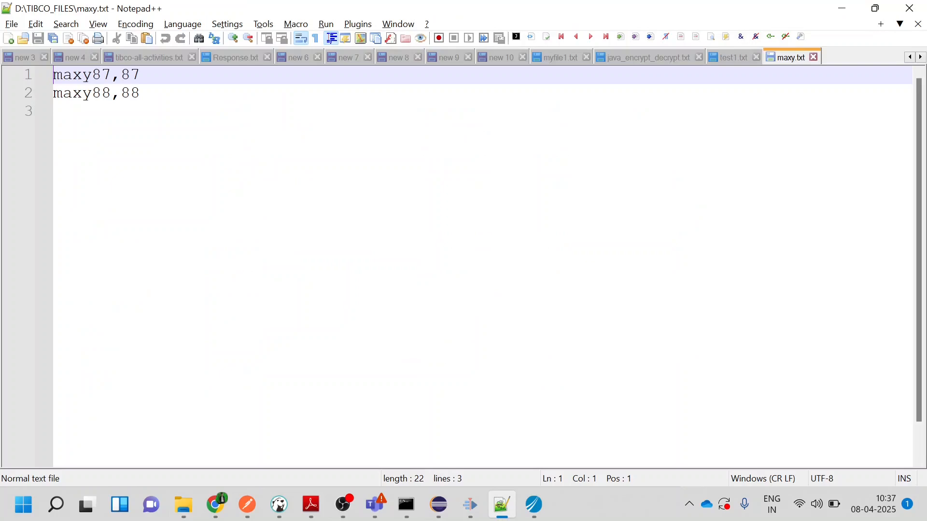
key(End)
key(shift+Left)
key(shift+Left)
key(BackSpace)
text(21)
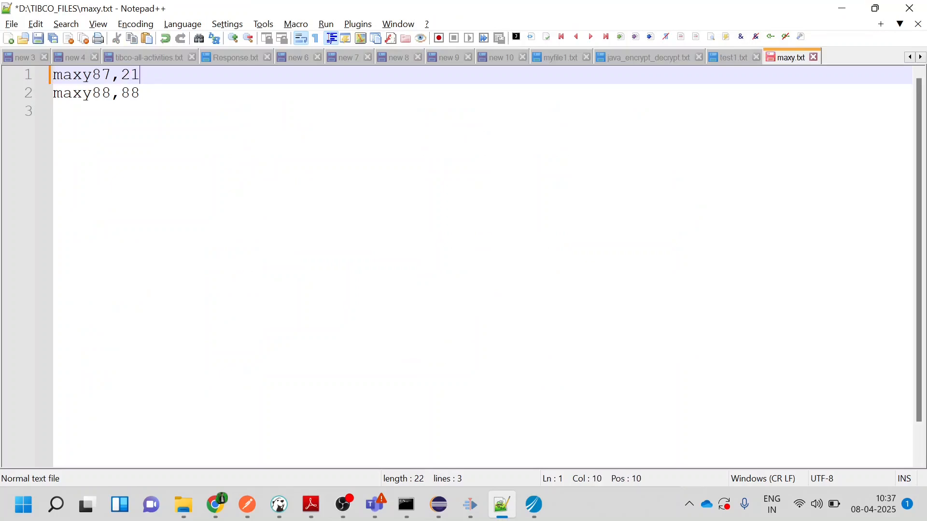
Replace the word maxy with naruto in line 2 of maxy.txt
key(Down)
key(Left)
key(Left)
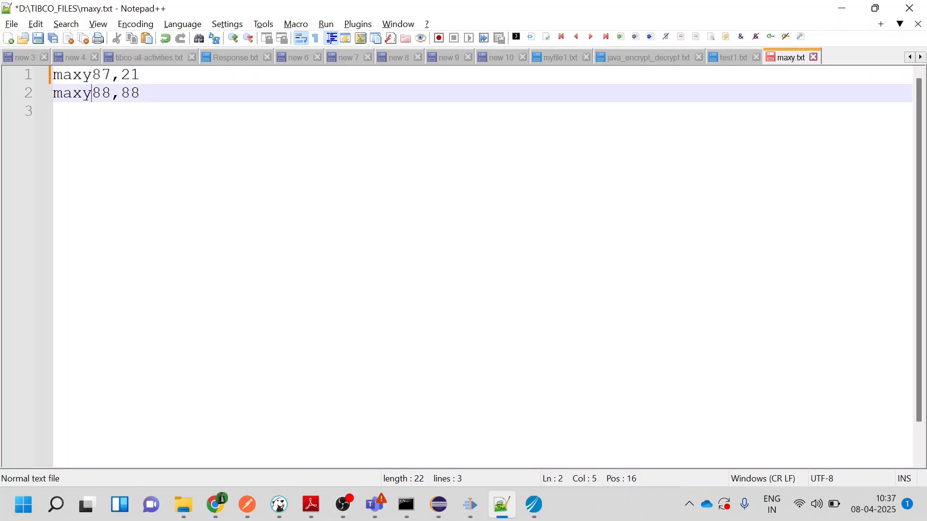
key(shift+Left)
key(shift+Left)
key(shift+Left)
key(shift+Left)
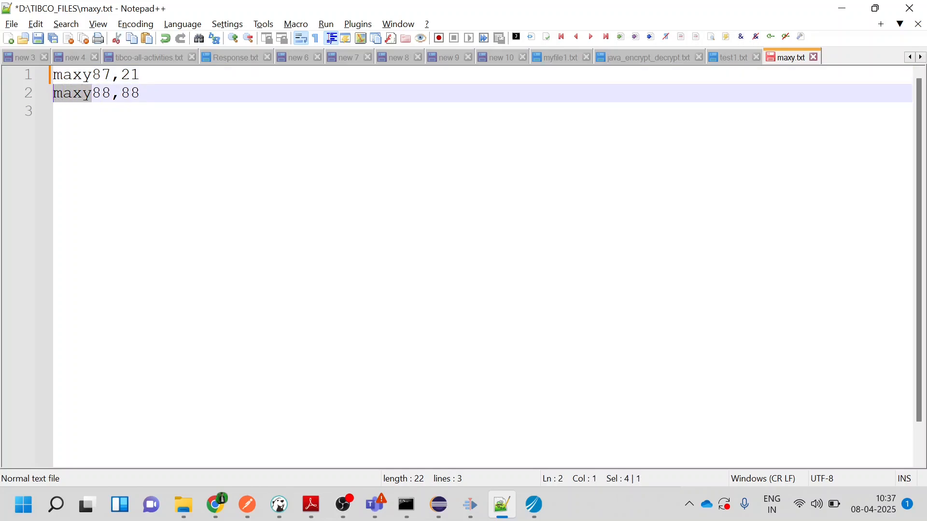
text(naruto)
Set the value after the comma in line 2 to 25
key(Right)
key(Right)
key(Right)
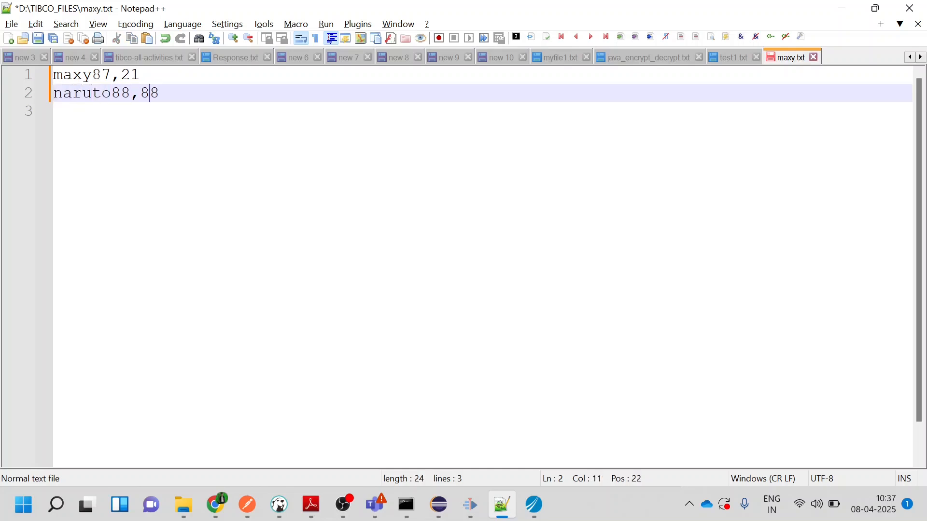
key(BackSpace)
key(BackSpace)
text(25)
Remove the digits after both names so the lines read maxy,21 and naruto,25, and save the file
key(Left)
key(Left)
key(Left)
key(Left)
key(Right)
key(BackSpace)
key(BackSpace)
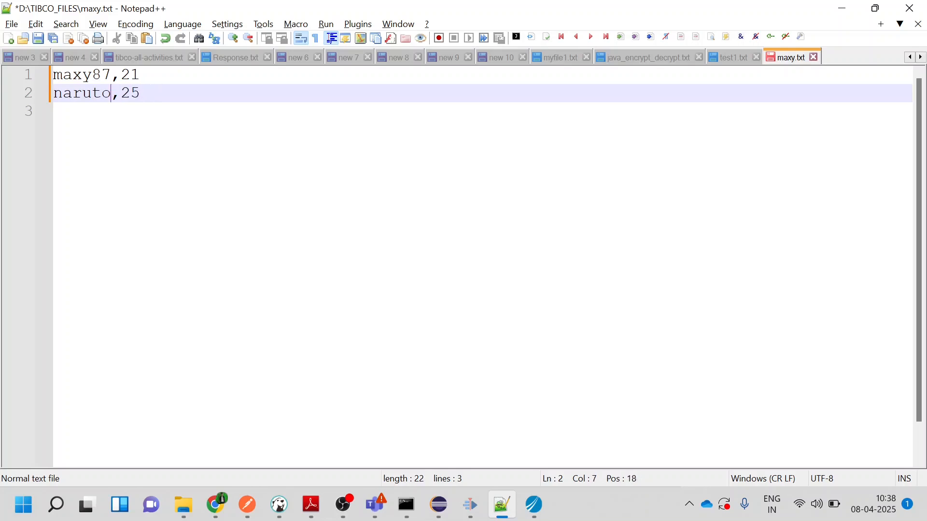
key(Up)
key(BackSpace)
key(BackSpace)
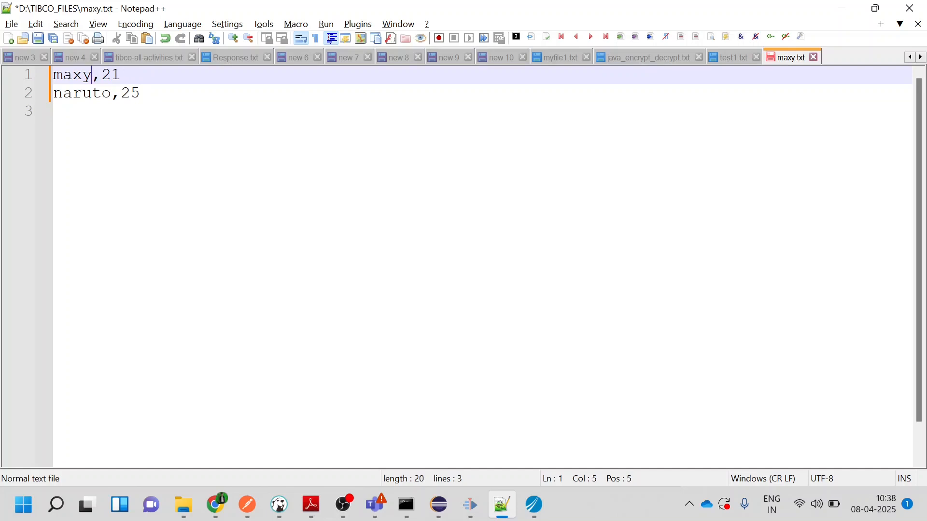
key(ctrl+s)
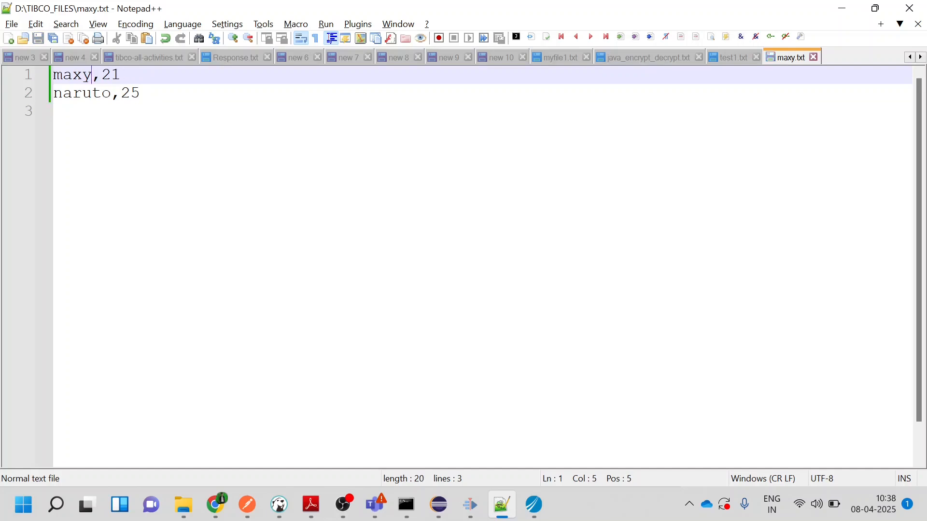
Switch to File Explorer, copy the D:\TIBCO_FILES folder path and return to TIBCO Business Studio
key(alt+Tab)
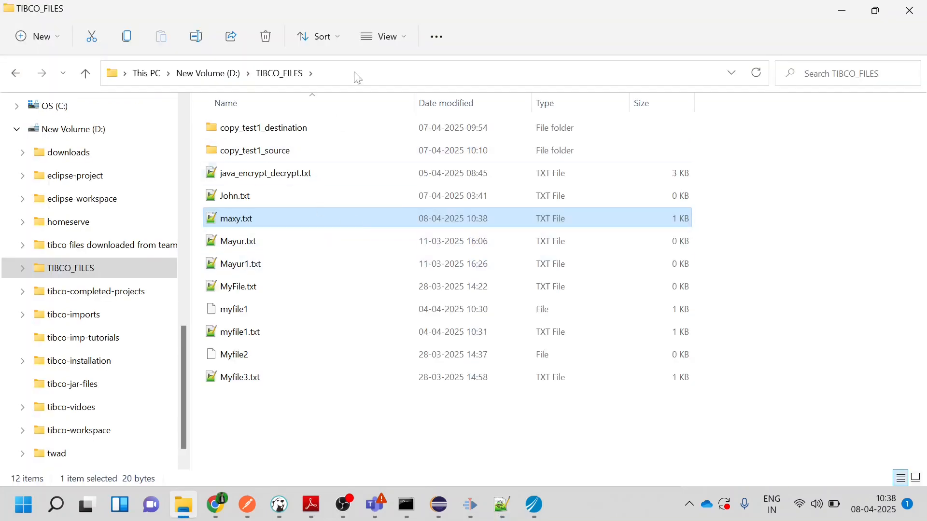
click(331, 74)
key(ctrl+c)
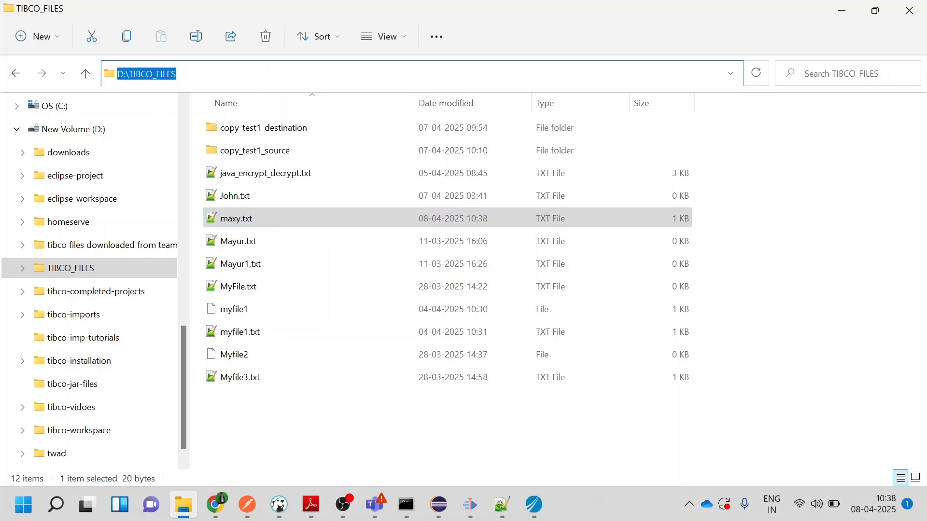
key(alt+Tab)
key(alt+Tab)
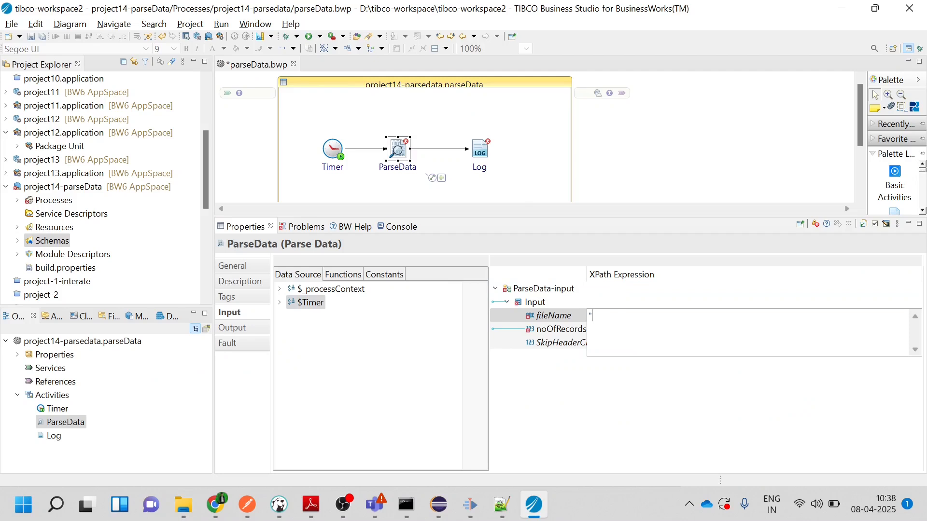
Set the ParseData fileName input to "D:\TIBCO_FILES\maxy.txt" and save the process
key(ctrl+v)
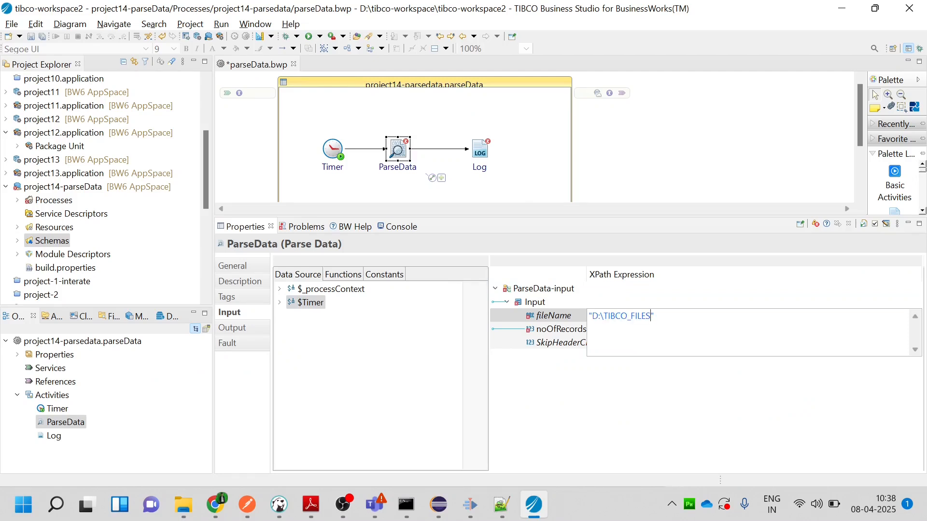
text(\ma)
key(Return)
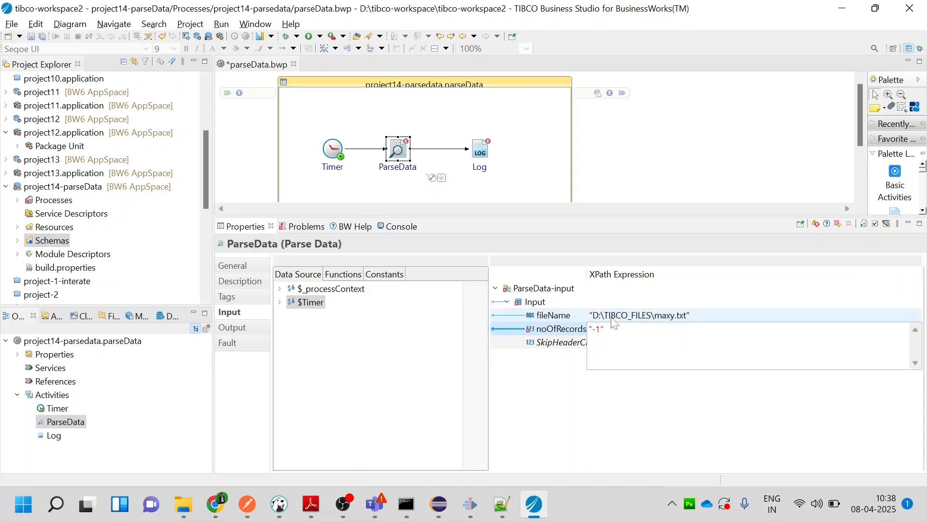
key(Return)
key(Return)
key(ctrl+s)
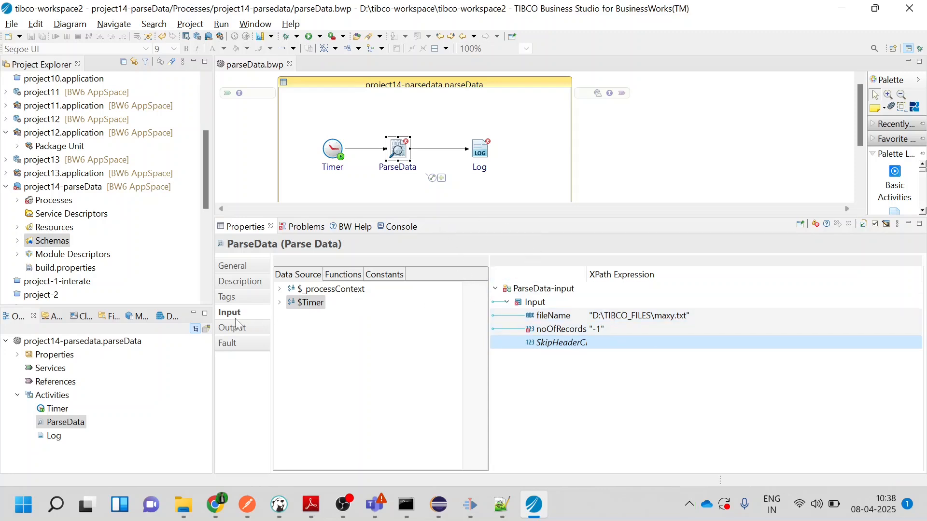
Inspect the parseDataSample1 fields in ParseData's output, and apply the Type-cast untyped input quick fix to the activity's configuration error
click(236, 333)
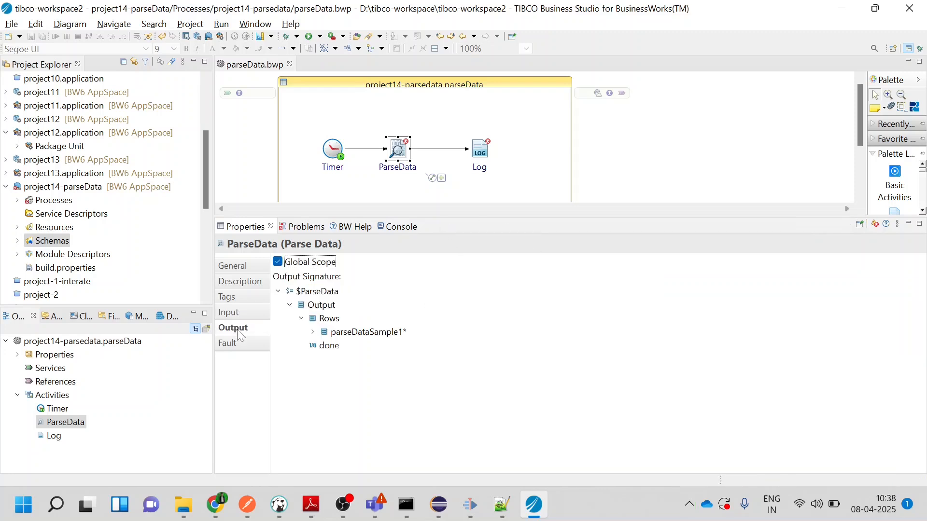
click(313, 333)
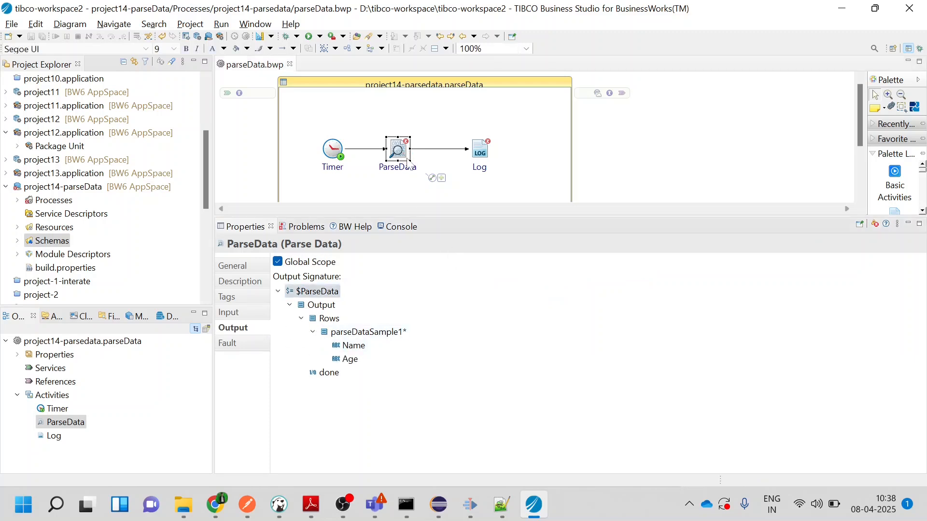
click(240, 269)
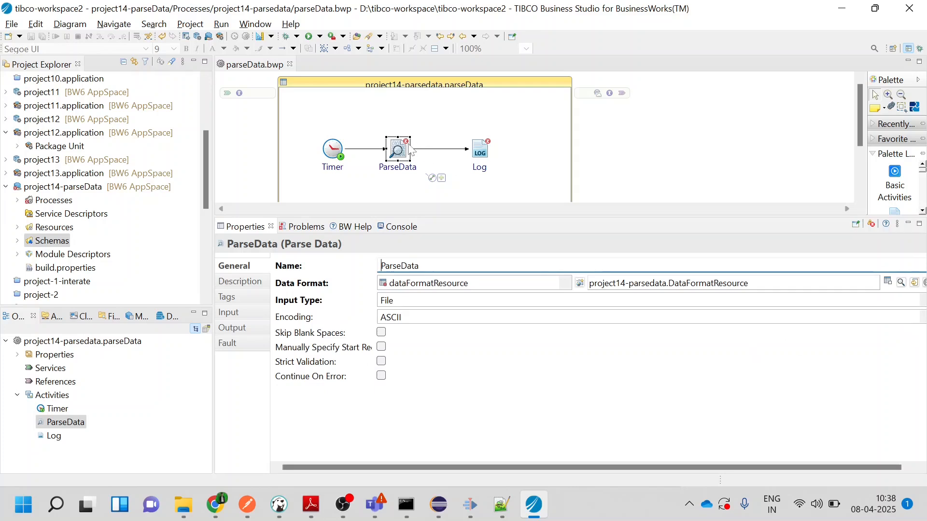
mouse_move(409, 147)
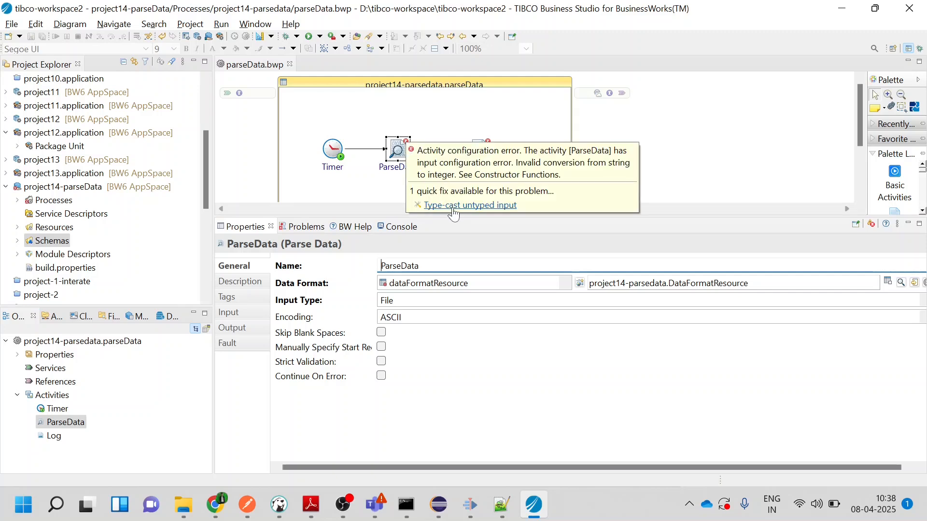
click(453, 206)
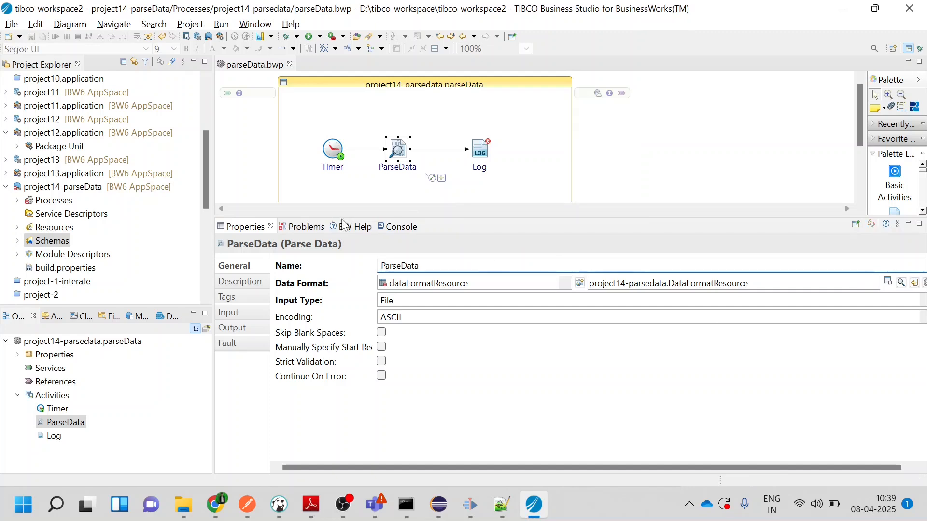
Expand parseDataSample1.xsd under the Schemas of project14-parseData and inspect the parseDataSample1 type and element
click(51, 242)
click(26, 243)
click(36, 256)
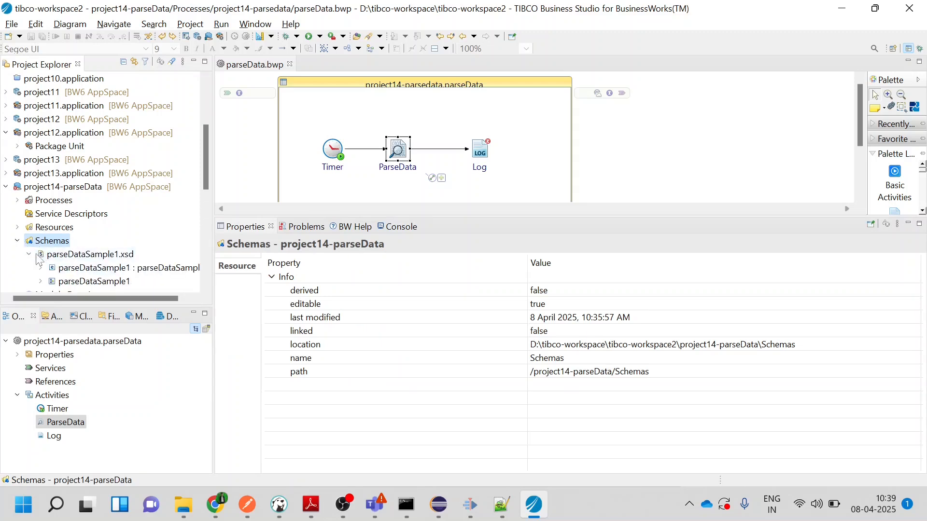
click(79, 283)
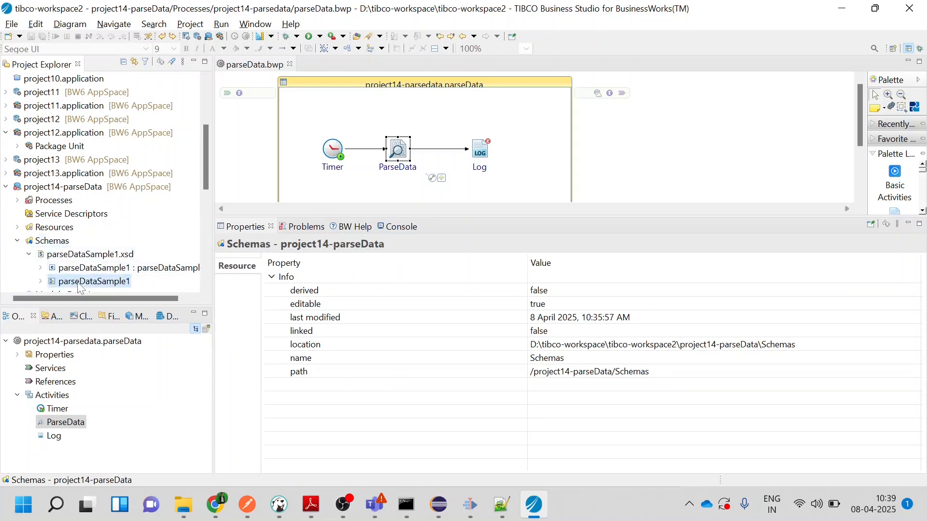
double_click(80, 284)
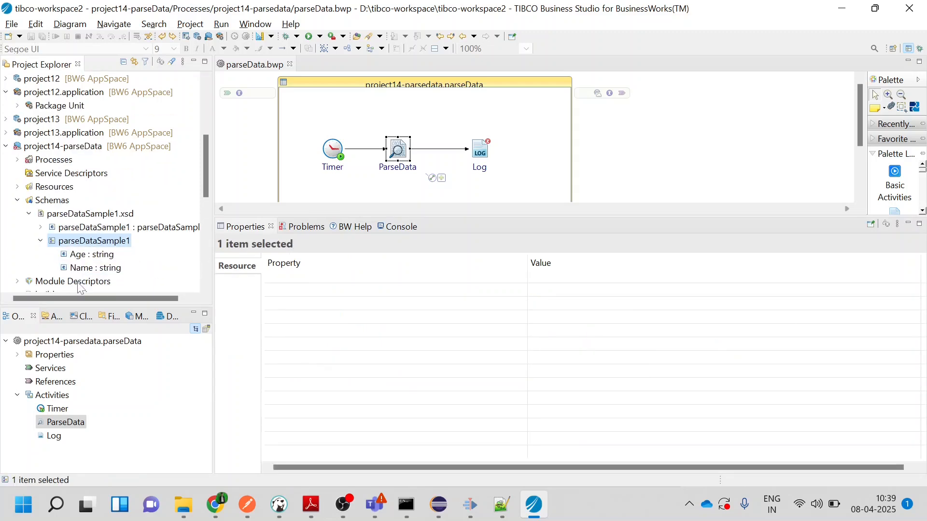
double_click(73, 244)
double_click(75, 243)
double_click(80, 230)
click(77, 241)
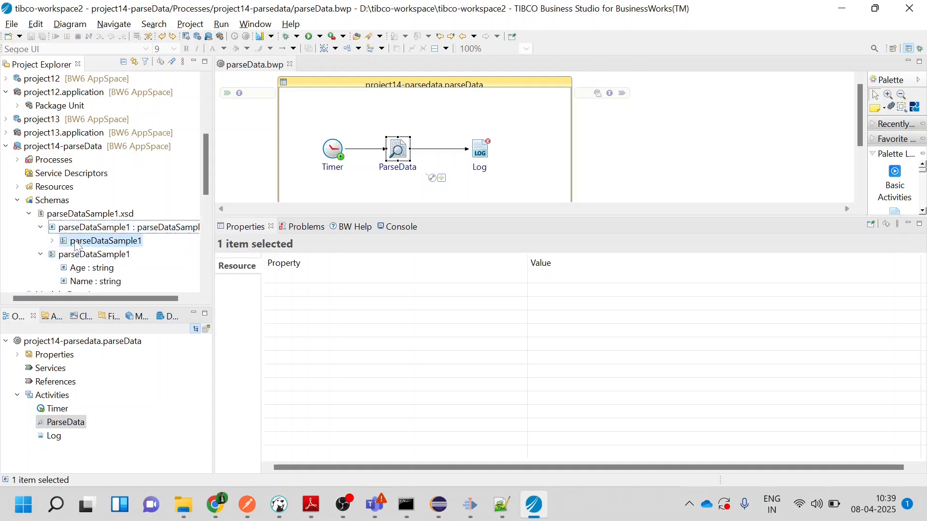
Check the fields nested under the parseDataSample1 element in the project tree and collapse the schema's entries
right_click(77, 246)
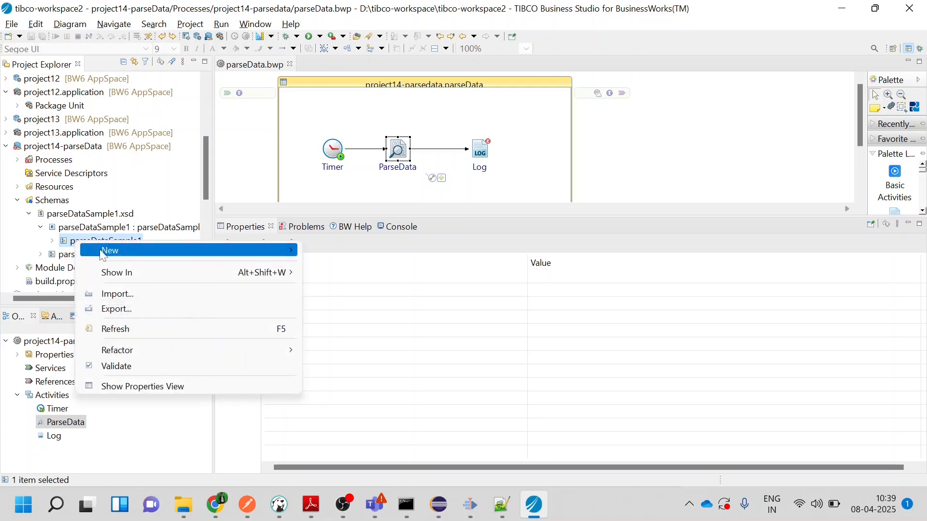
click(59, 229)
click(52, 240)
scroll(91, 261, down, 1)
scroll(92, 261, down, 1)
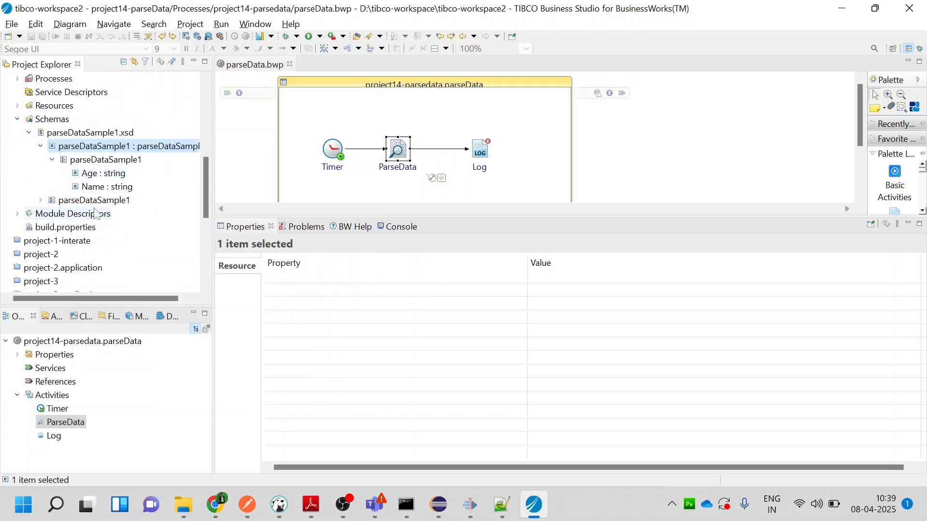
click(41, 200)
click(41, 200)
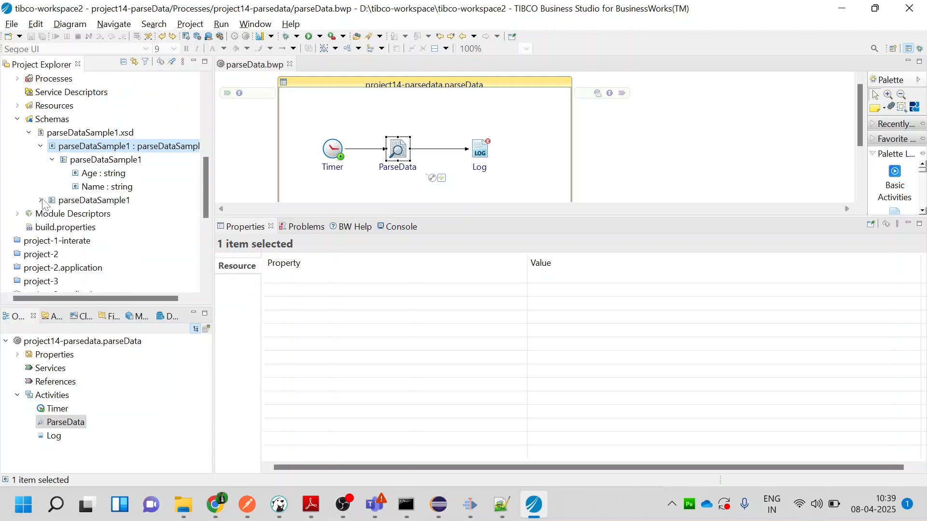
click(41, 147)
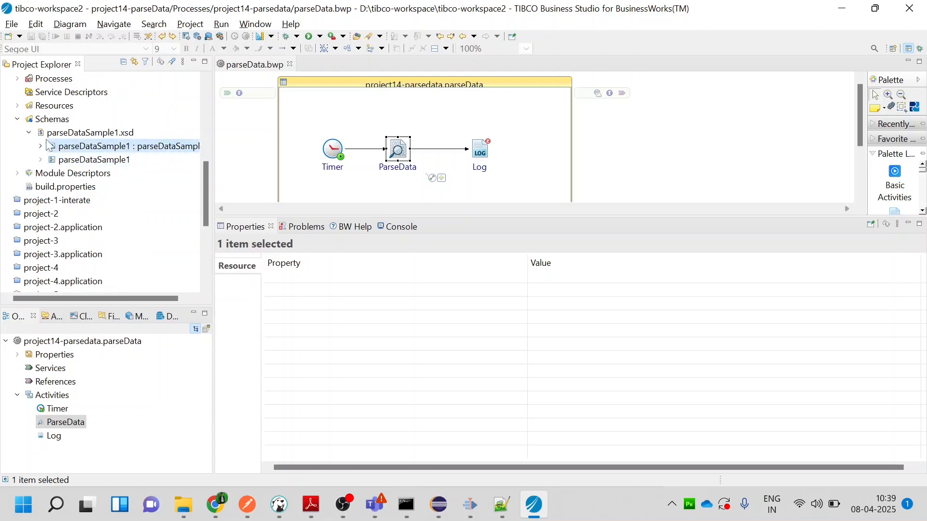
click(48, 147)
click(48, 146)
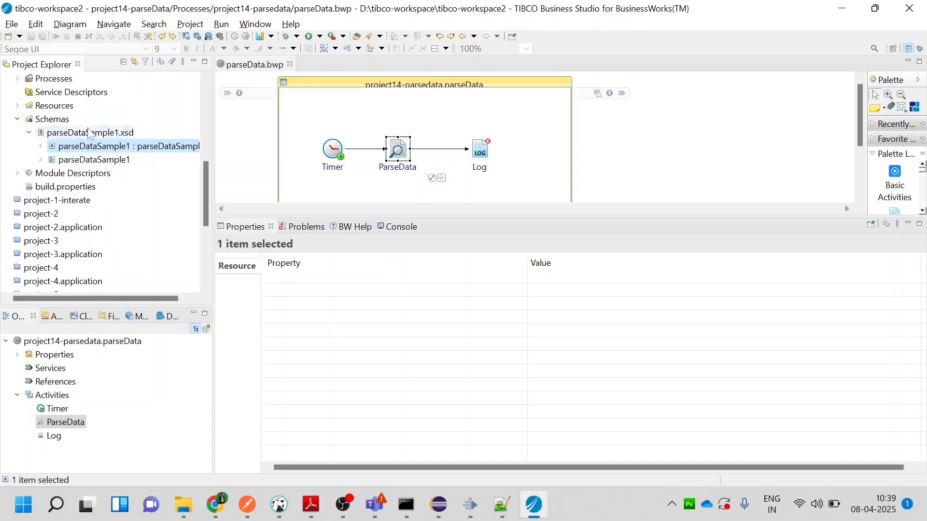
Open parseDataSample1.xsd in the schema editor, examine the structure of the parseDataSample1 element and close the file
click(49, 134)
right_click(53, 135)
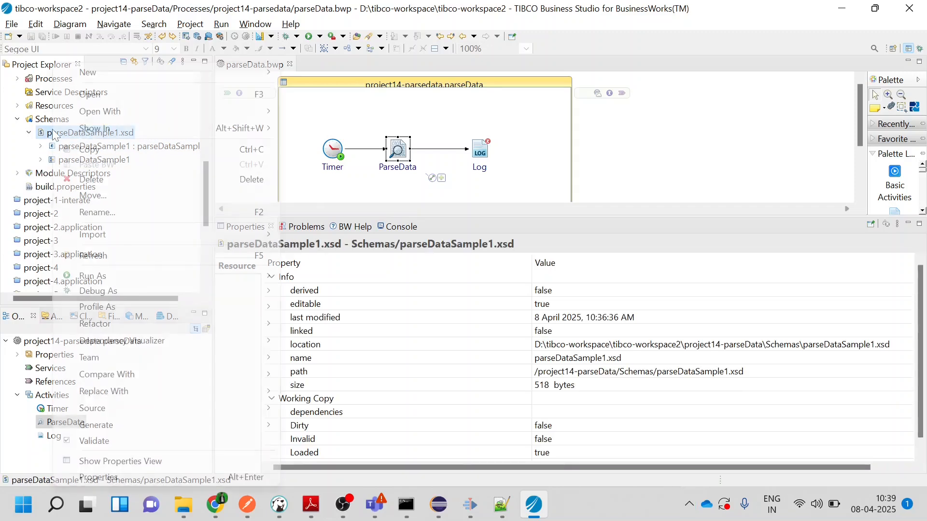
click(102, 94)
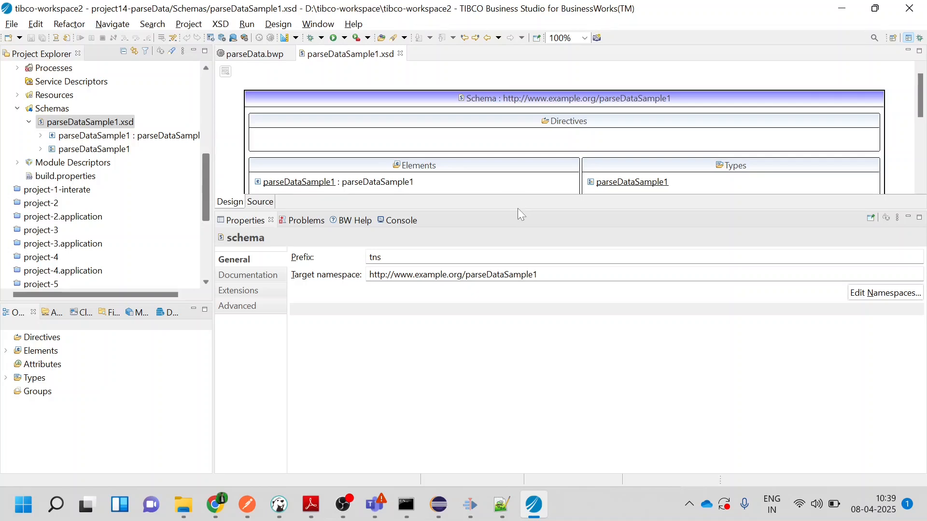
drag(518, 208, 532, 309)
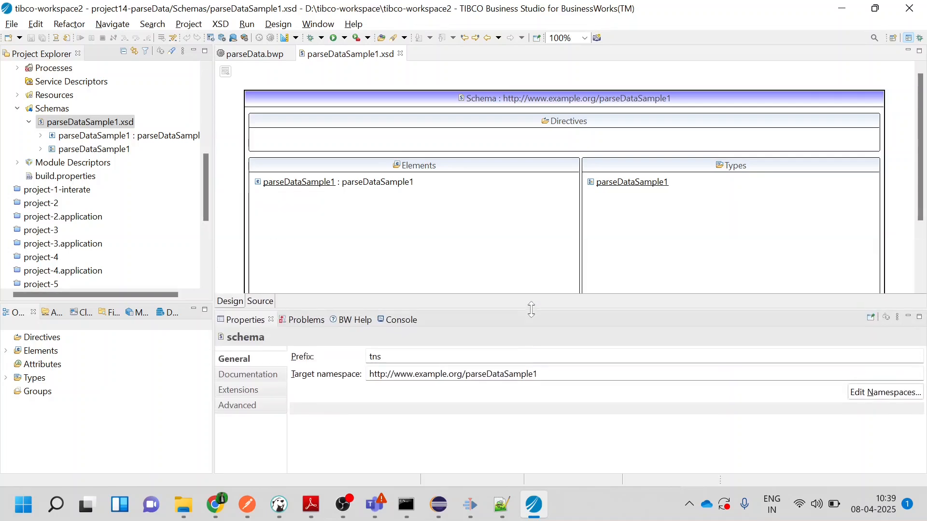
click(323, 187)
double_click(318, 184)
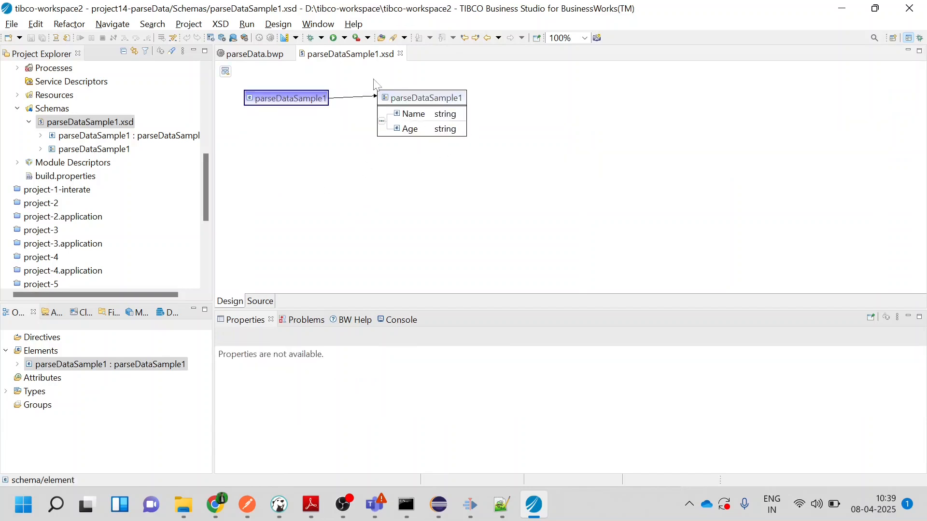
click(401, 54)
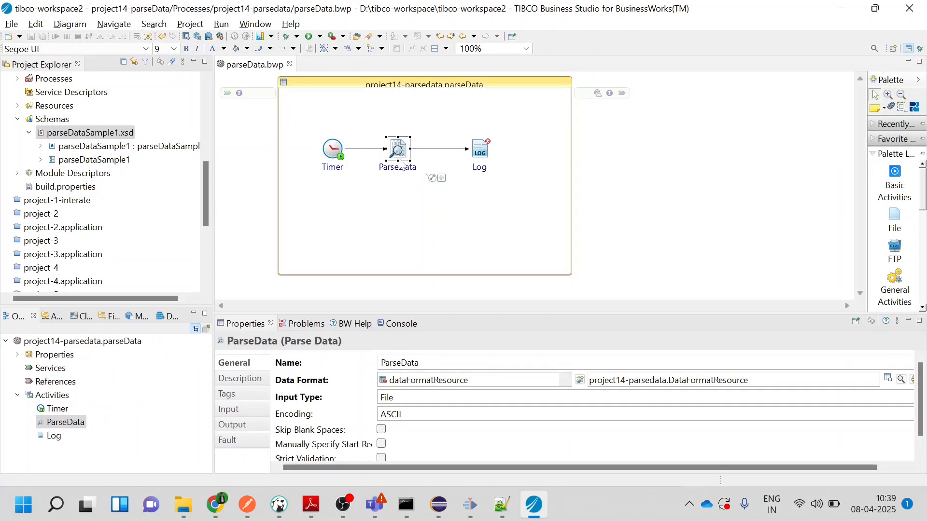
Map the Name field of ParseData's parseDataSample1 rows to the message input of the Log activity
click(484, 155)
click(405, 149)
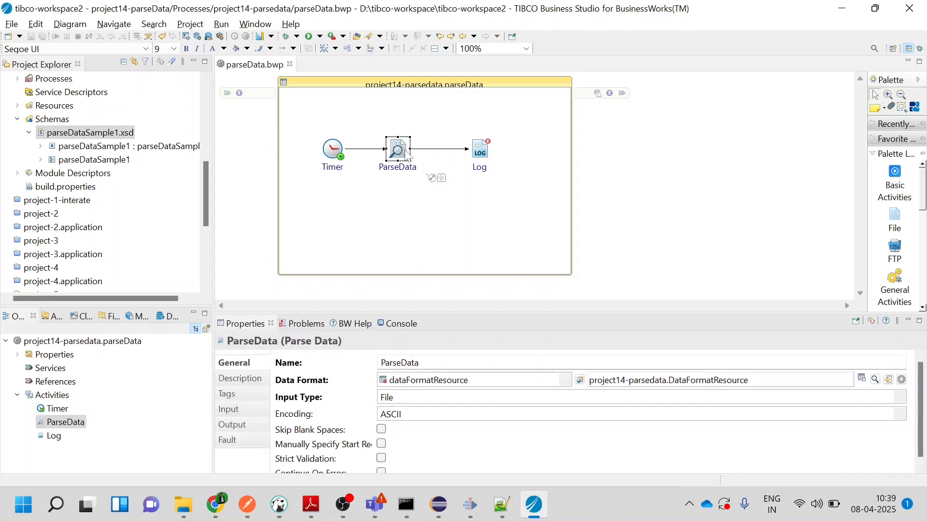
click(479, 151)
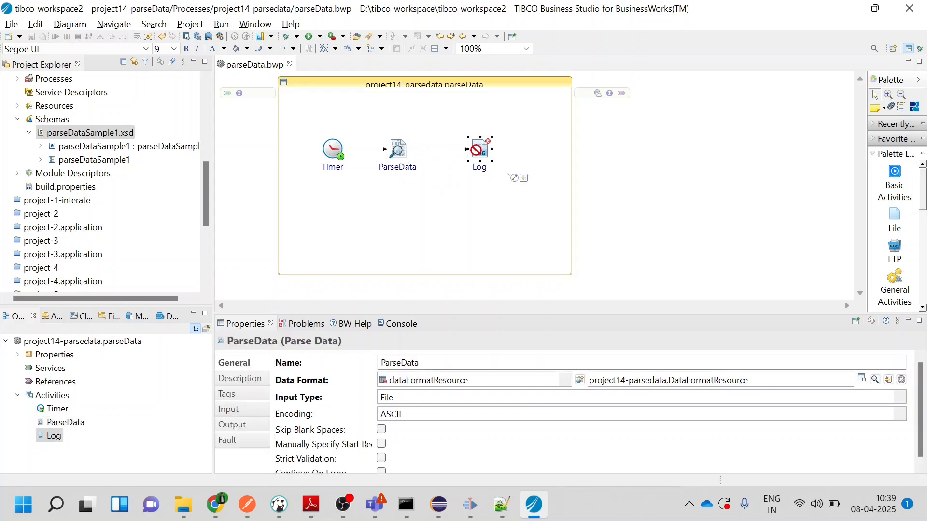
click(248, 410)
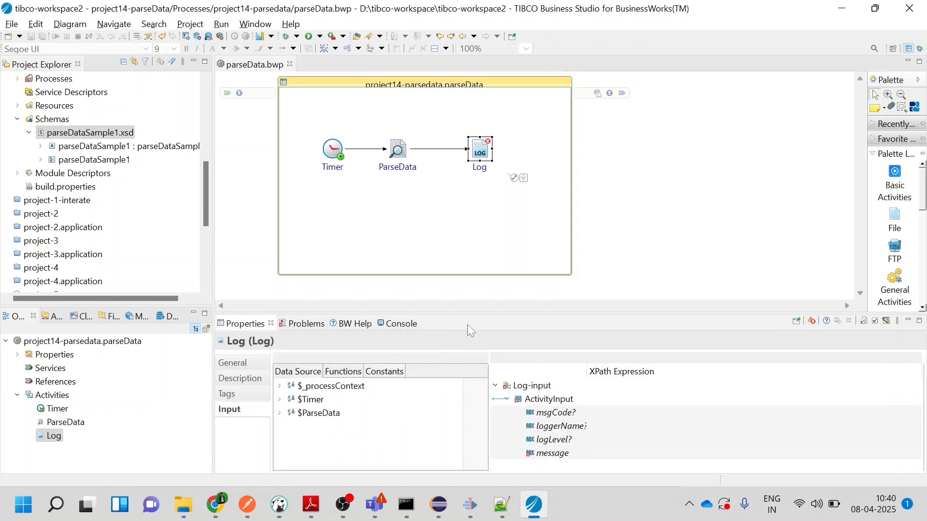
click(280, 413)
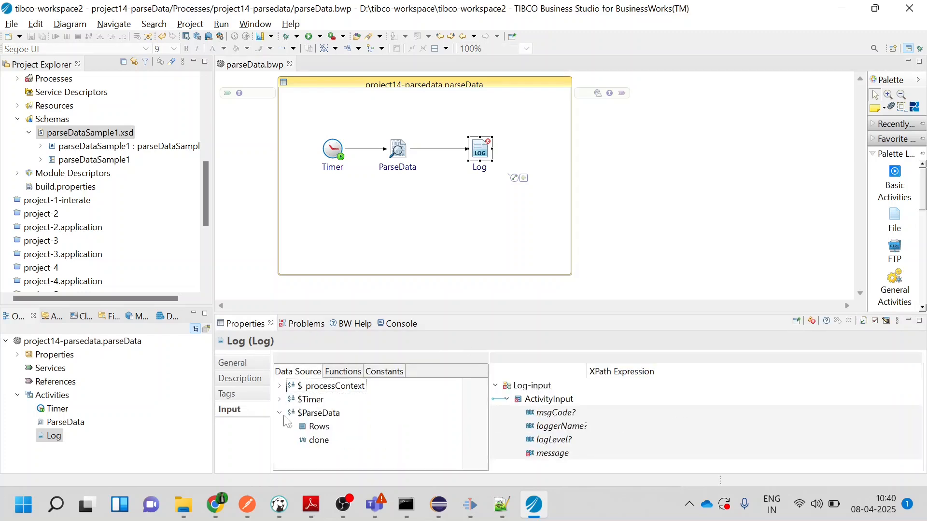
click(291, 428)
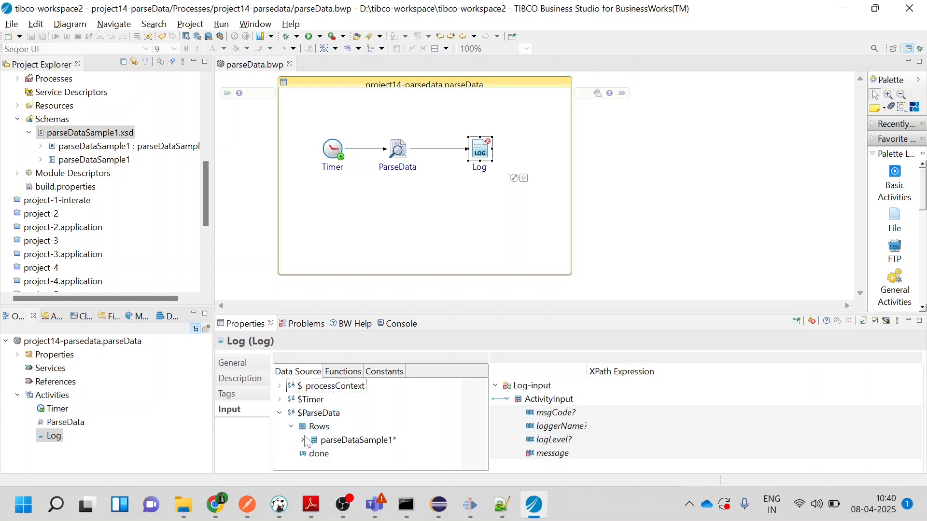
click(304, 440)
drag(356, 441, 637, 458)
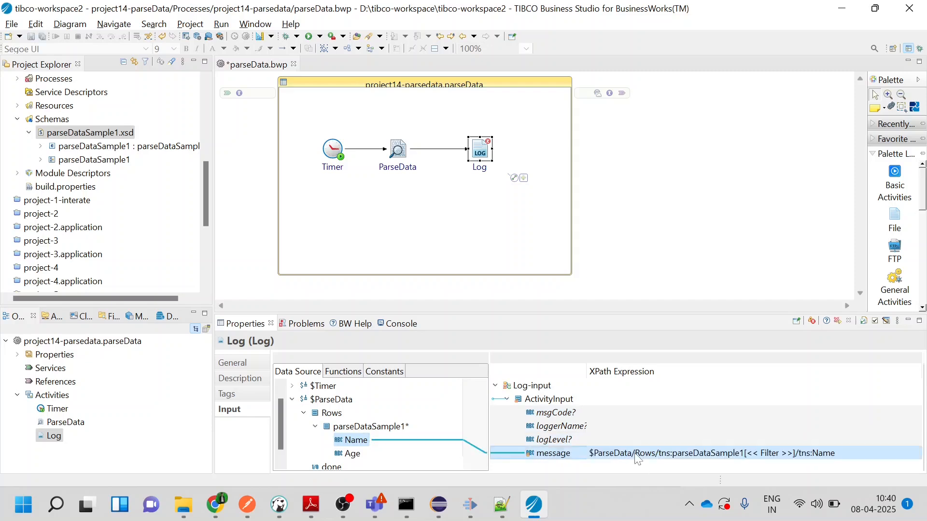
Remove the filter placeholder so the Log message reads $ParseData/Rows/tns:parseDataSample1/tns:Name, and save the process
click(751, 454)
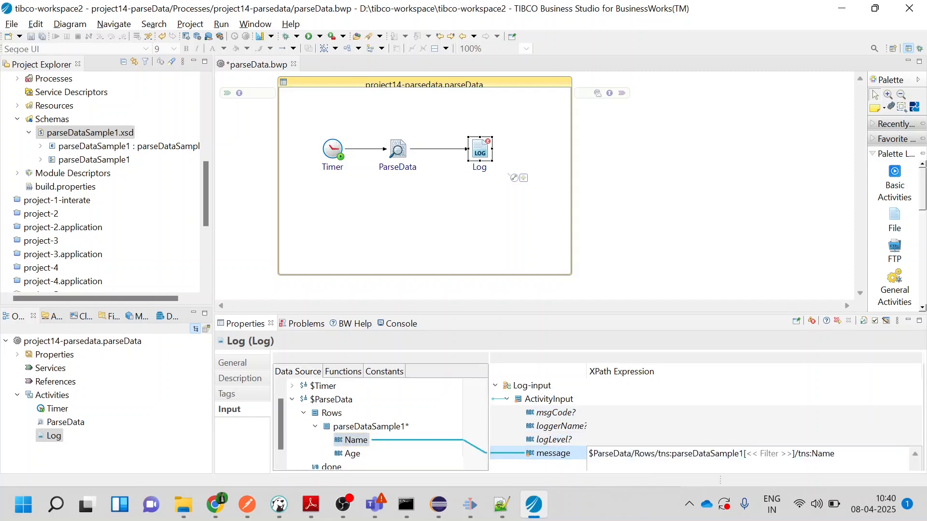
key(BackSpace)
key(BackSpace)
key(BackSpace)
key(BackSpace)
key(BackSpace)
key(BackSpace)
key(BackSpace)
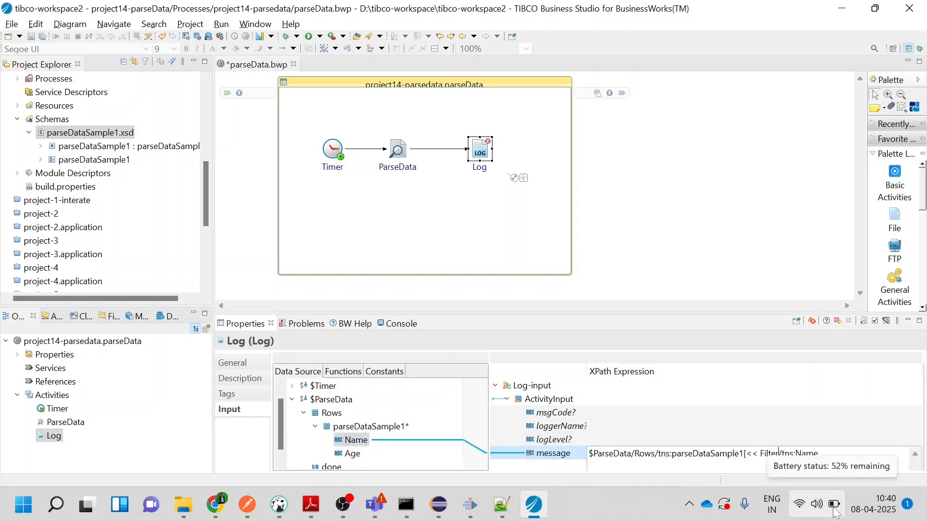
key(BackSpace)
key(BackSpace)
key(BackSpace)
key(BackSpace)
key(BackSpace)
key(BackSpace)
key(BackSpace)
key(Return)
key(ctrl+s)
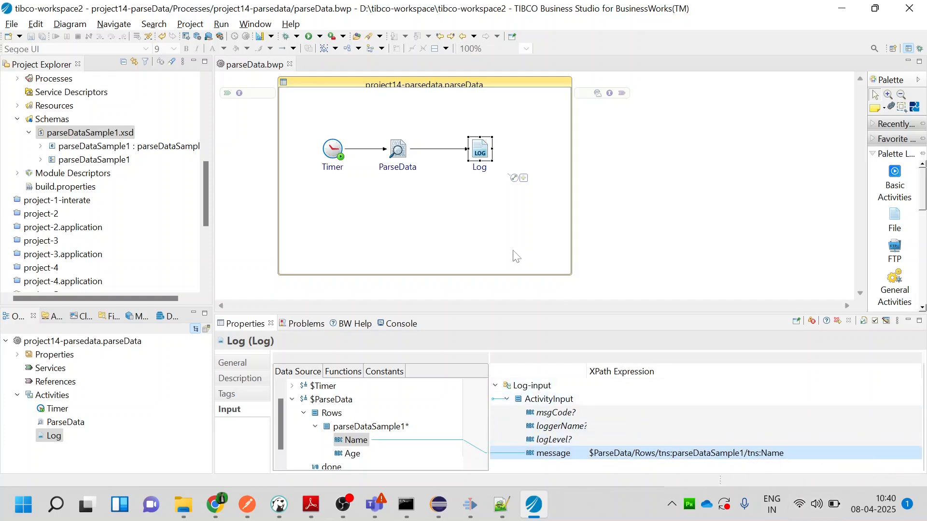
click(478, 201)
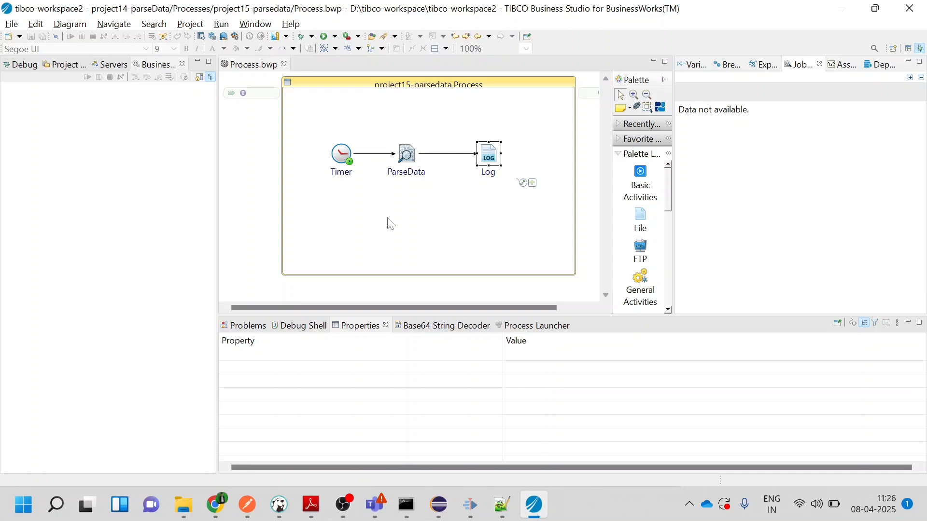
Launch the BWApplication debug configuration with project14-parseData.application selected
click(312, 36)
click(330, 89)
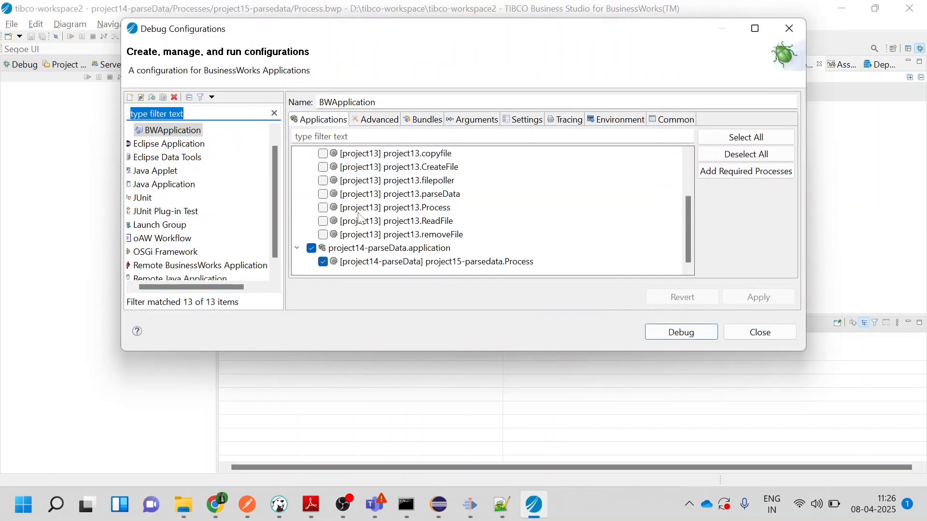
click(698, 339)
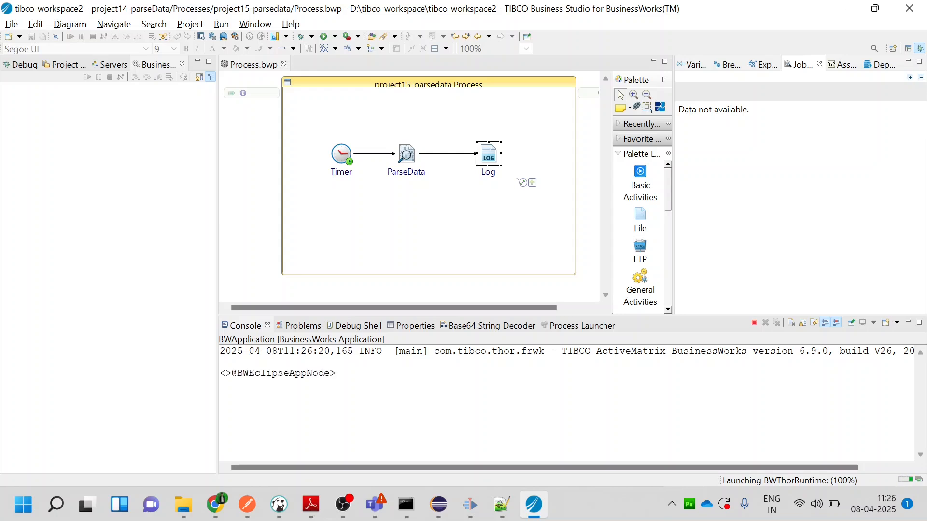
Examine the Log activity's output line at the end of the console
drag(633, 483, 632, 484)
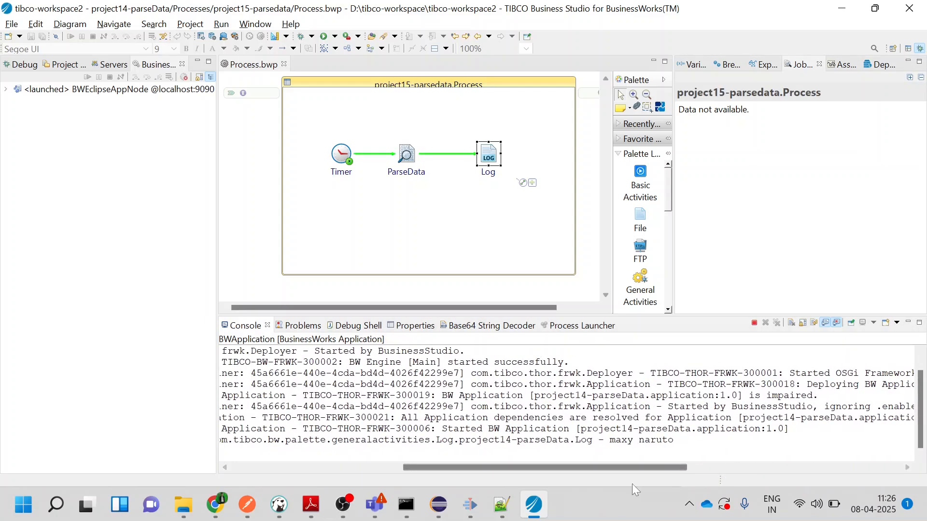
mouse_move(674, 440)
mouse_down()
mouse_move(563, 439)
mouse_move(666, 440)
mouse_up()
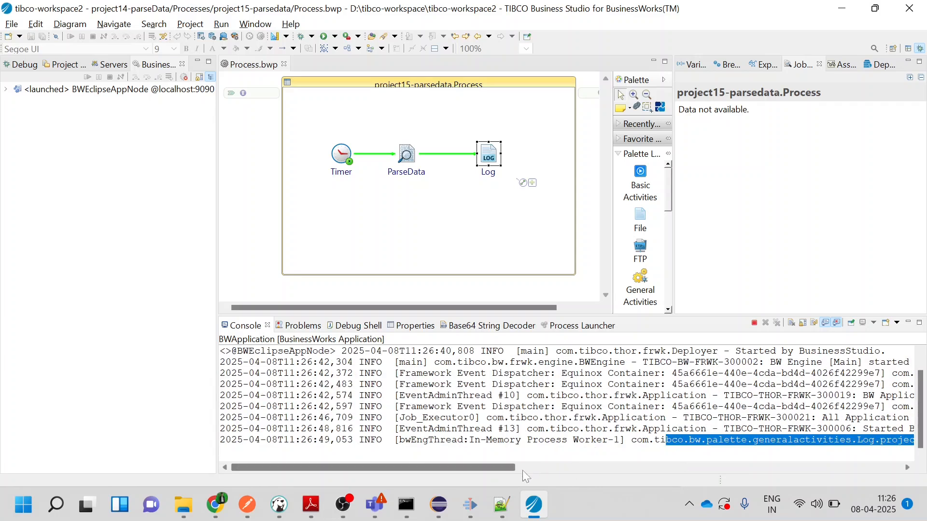
drag(503, 468, 691, 459)
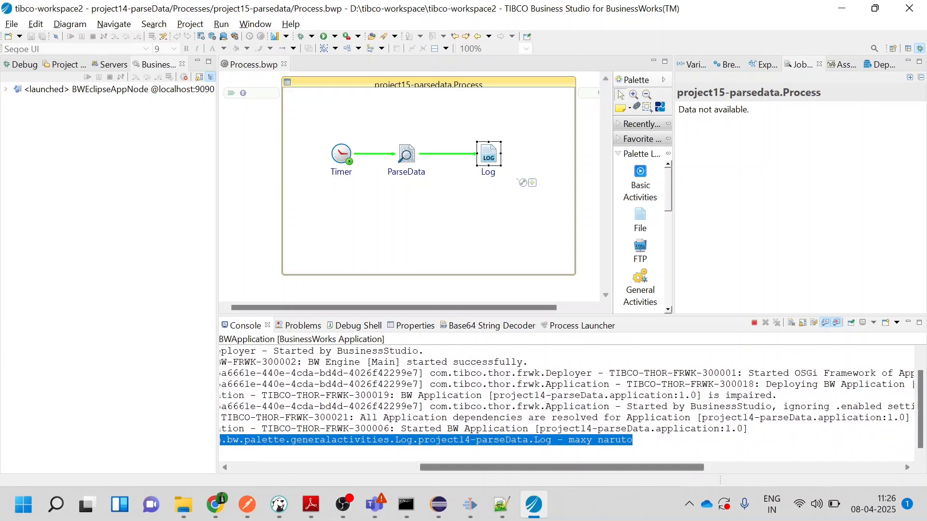